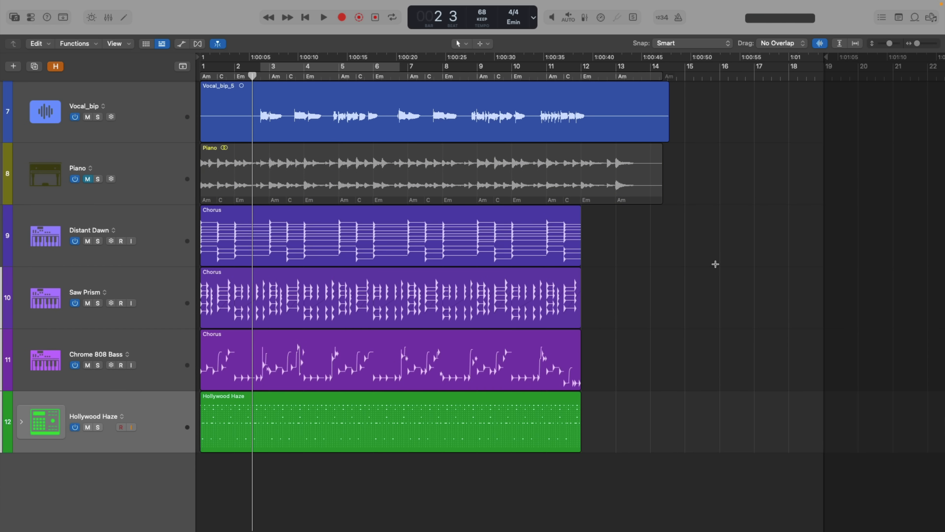
Step: Play back part of the arrangement from bar 2 to hear the vocal, synths, bass and drums together, and stop playback
{"action": "key", "text": "space"}
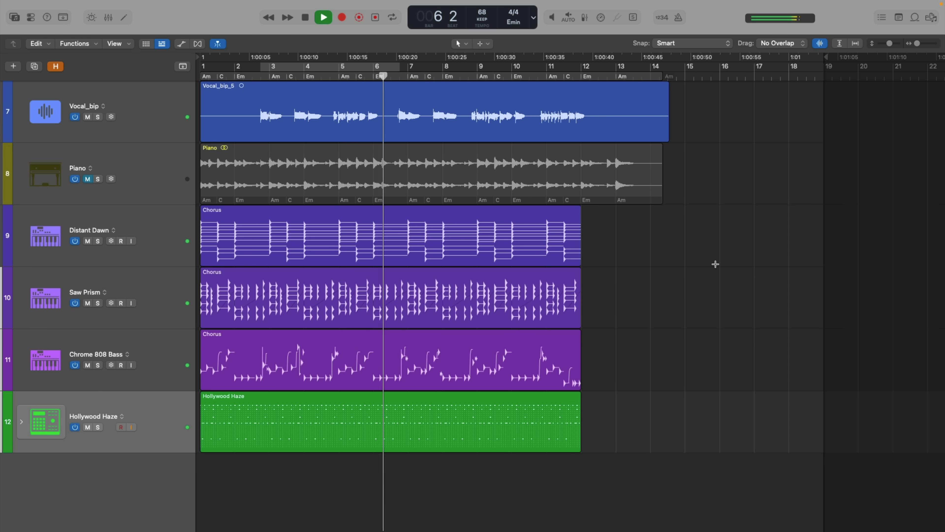
{"action": "key", "text": "space"}
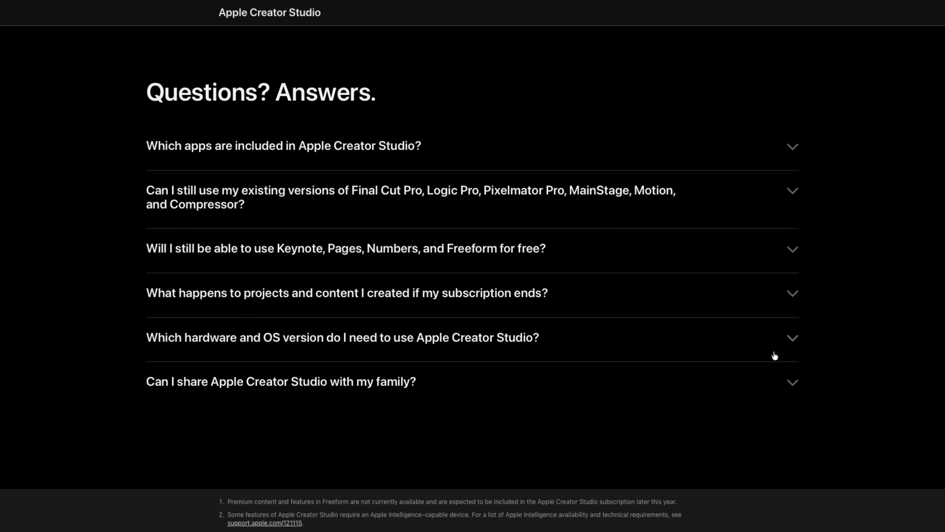
Step: On the Apple Creator Studio page, expand the answers about family sharing and continued use of existing app versions
{"action": "left_click", "coordinate": [791, 380]}
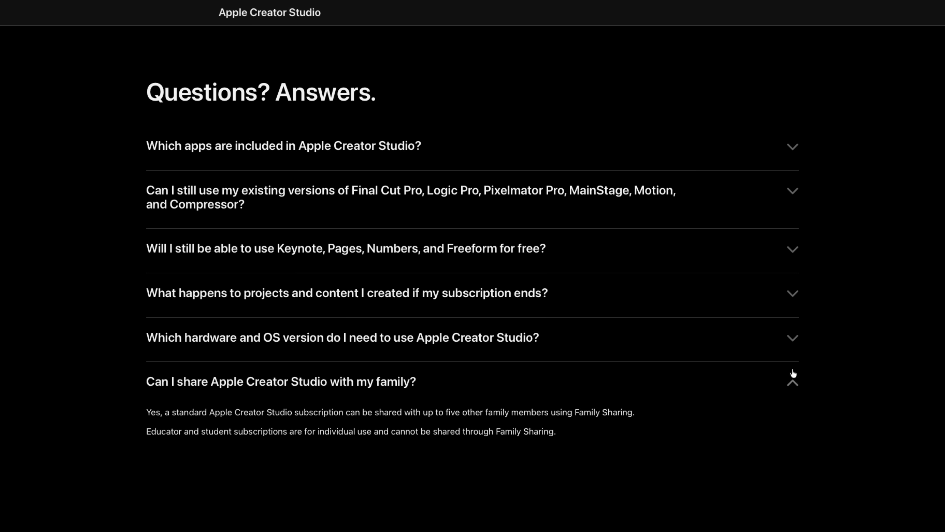
{"action": "left_click", "coordinate": [793, 192]}
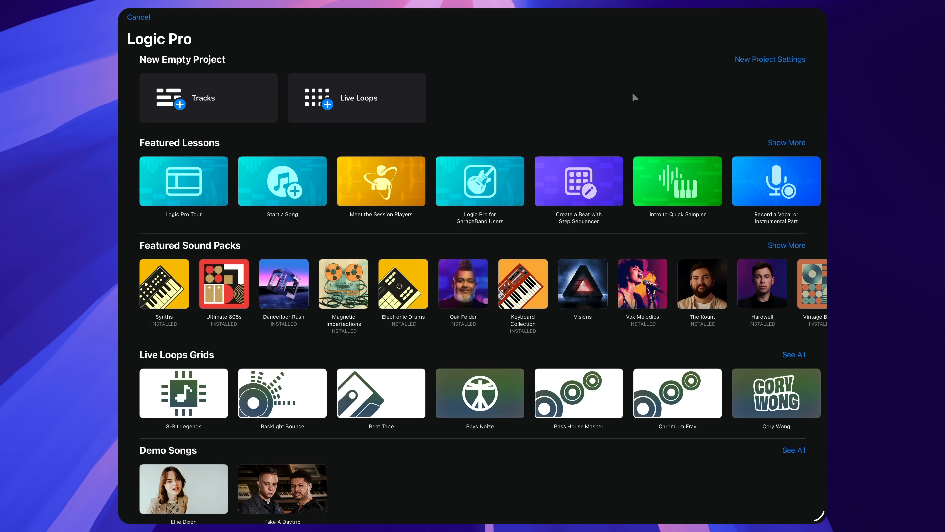
Step: Switch to Logic Pro on iPad and restart the "Work with Takes and Comps" lesson from the full lessons list
{"action": "left_click", "coordinate": [773, 143]}
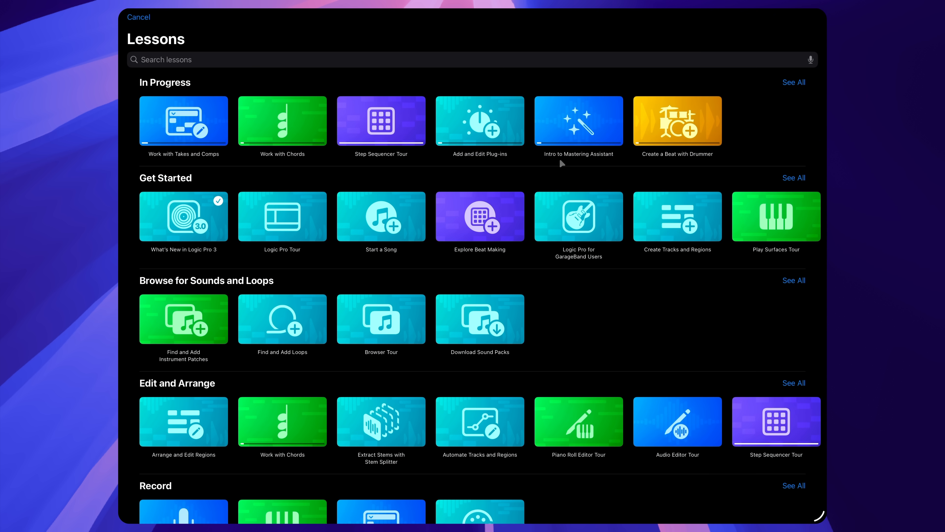
{"action": "left_click", "coordinate": [227, 127]}
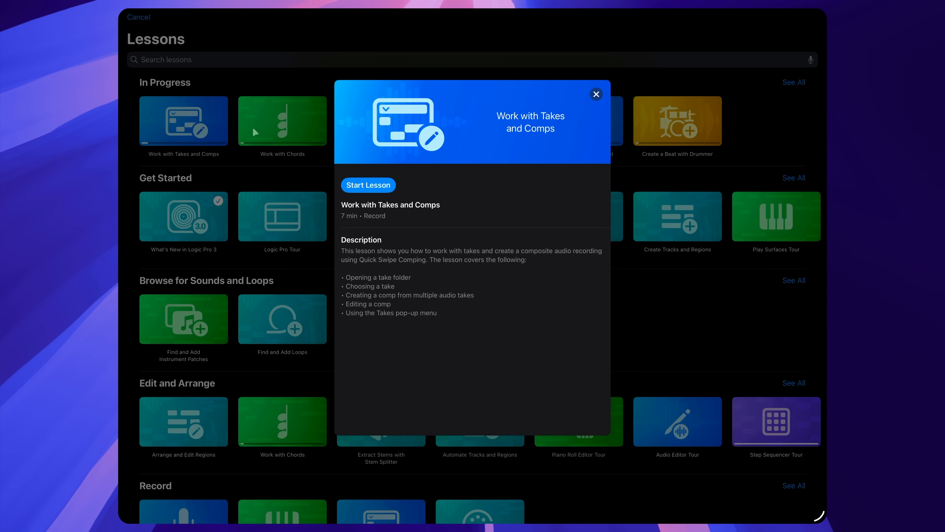
{"action": "left_click", "coordinate": [378, 184]}
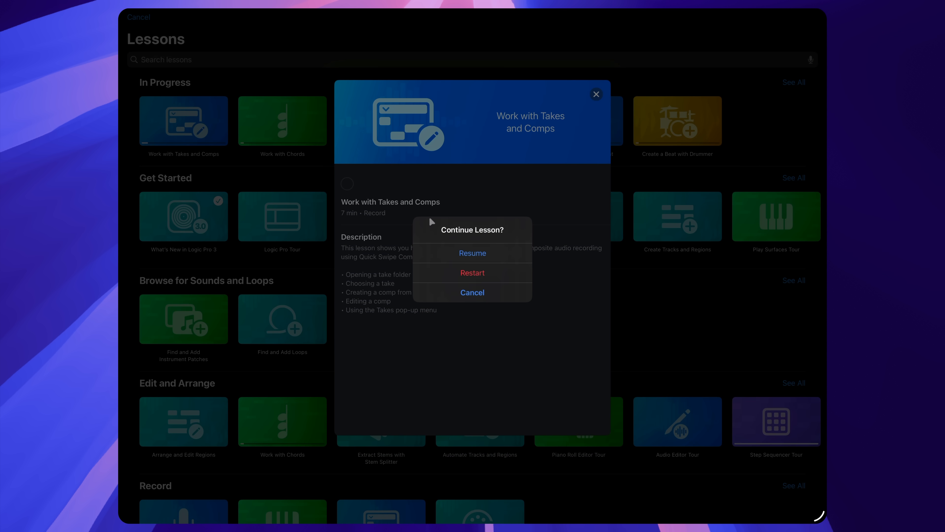
{"action": "left_click", "coordinate": [481, 267]}
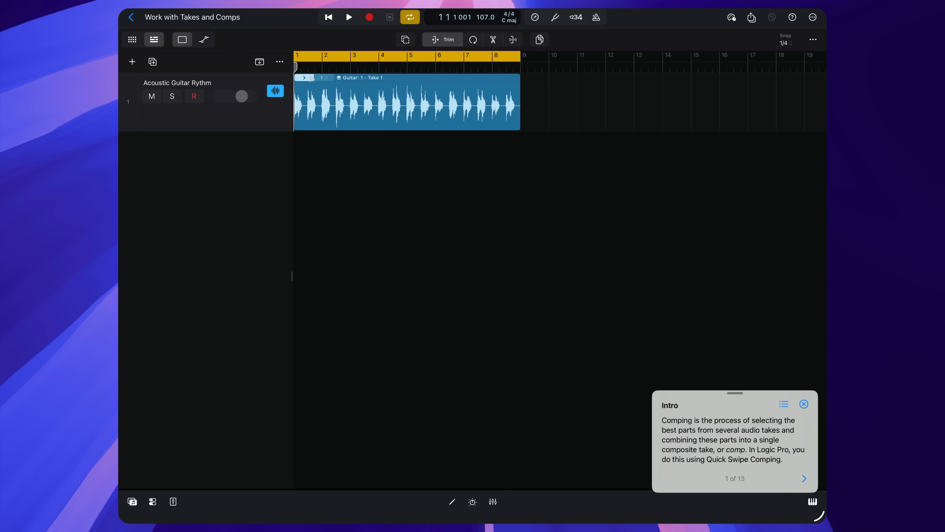
Step: Expand the guitar take folder, comp in Take 2 from about mid-bar 2 to late bar 3, and audition the result
{"action": "left_click", "coordinate": [304, 78]}
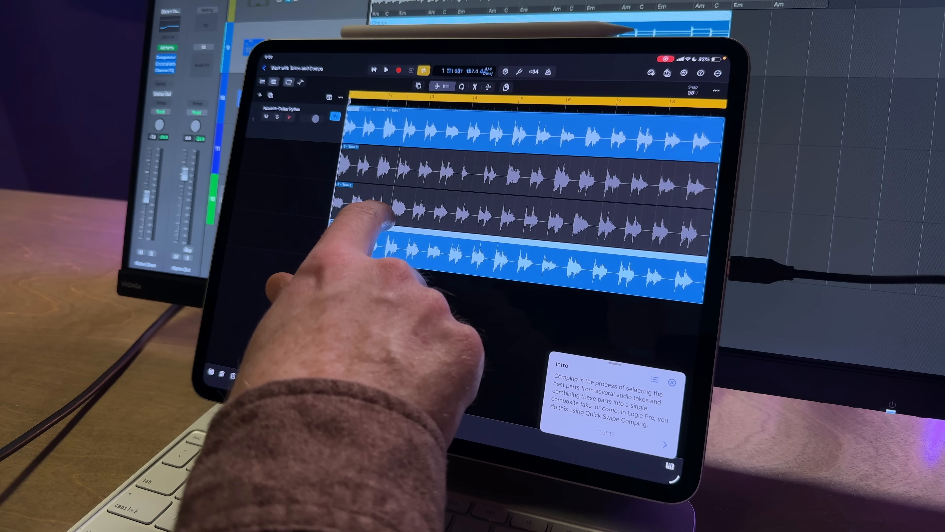
{"action": "left_click_drag", "start_coordinate": [389, 209], "coordinate": [433, 220]}
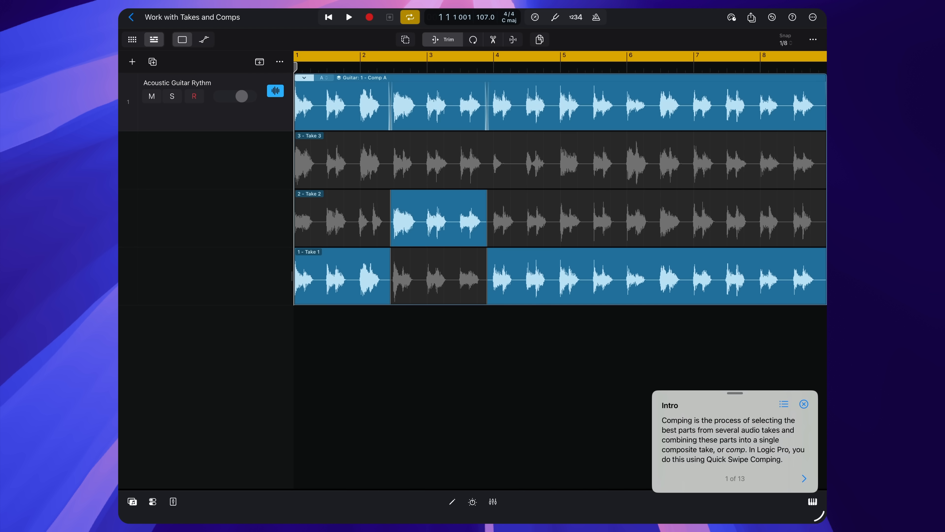
{"action": "key", "text": "space"}
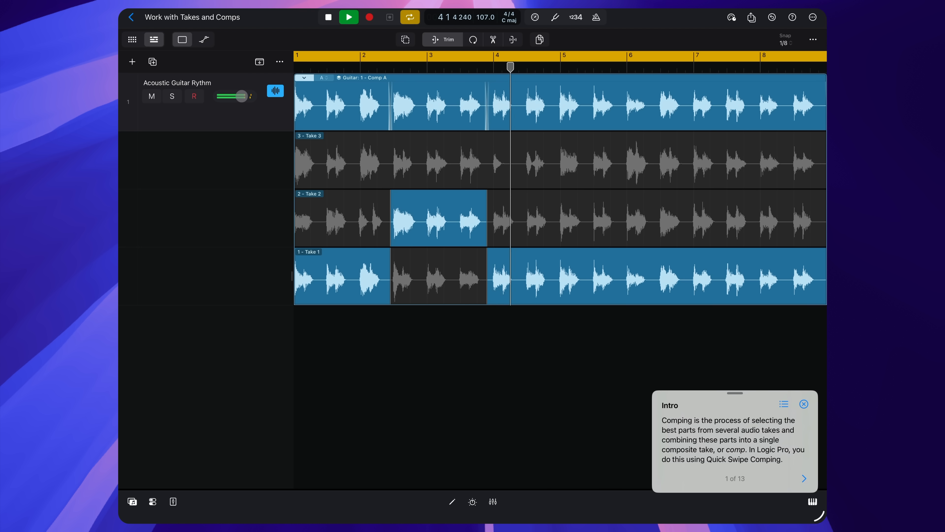
{"action": "key", "text": "space"}
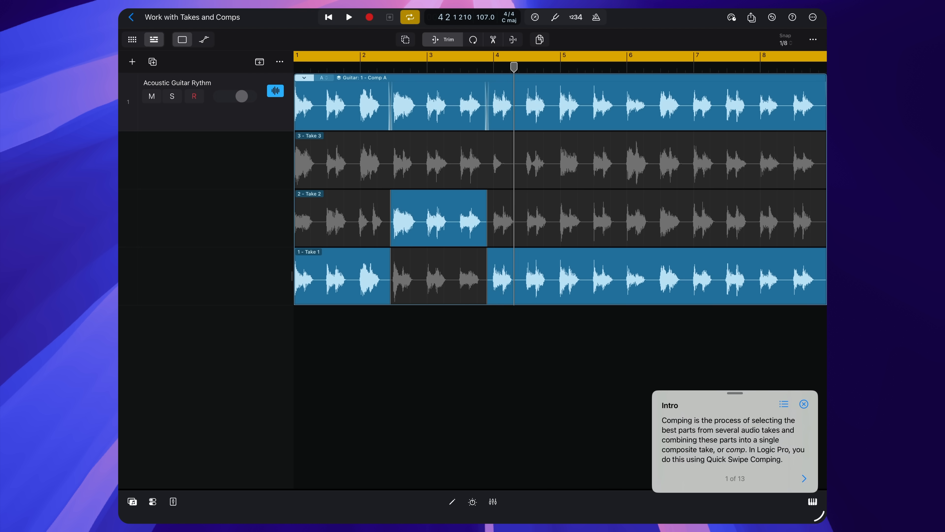
Step: Replace the comped Take 2 section in bars 2 to 3 with Take 3 and audition it
{"action": "left_click", "coordinate": [442, 166]}
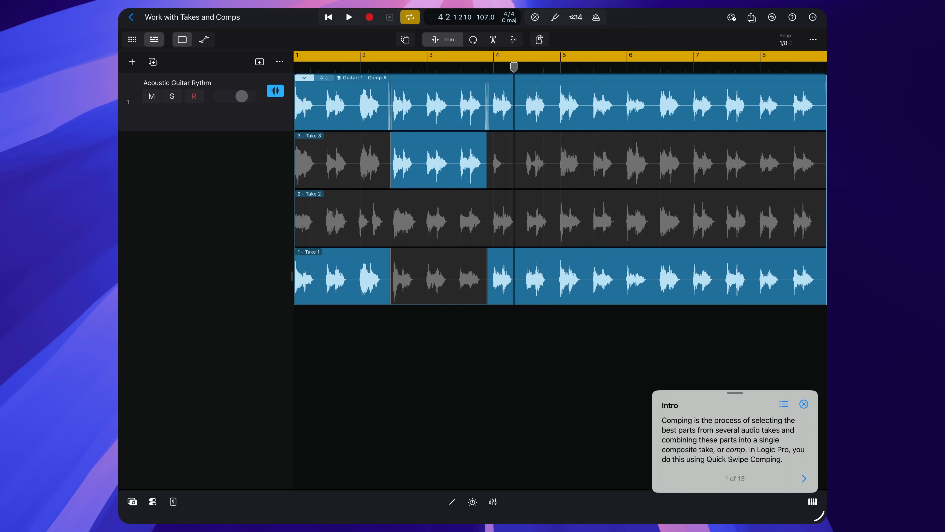
{"action": "key", "text": "space"}
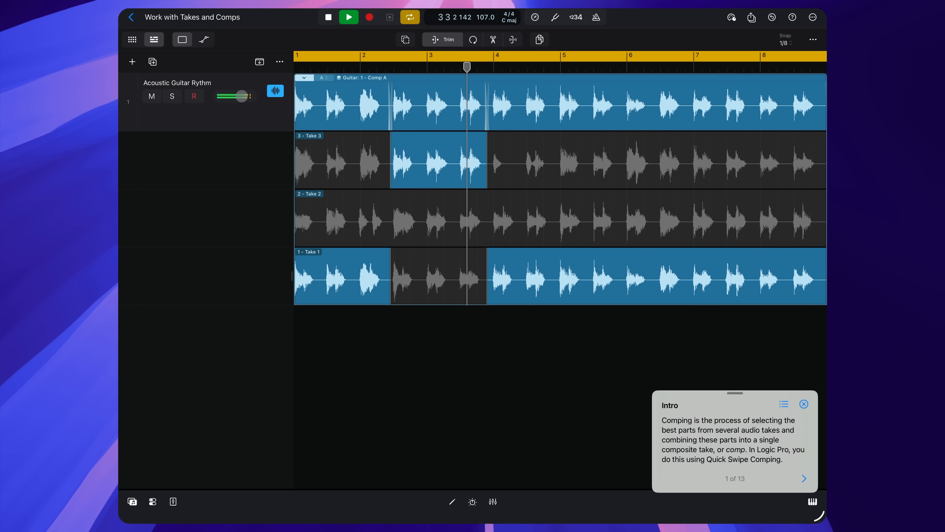
{"action": "key", "text": "space"}
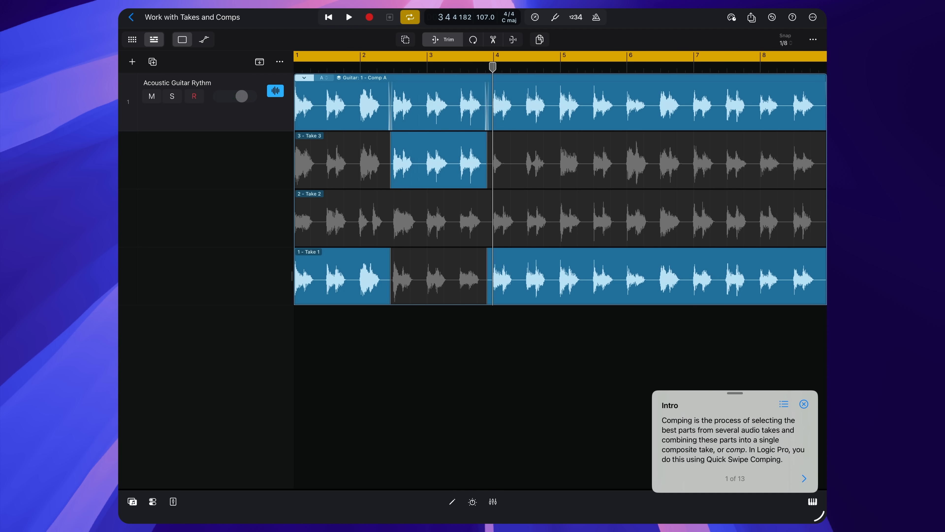
Step: Adjust the Take 3 section's edges so it runs from just before bar 3 to just before bar 4
{"action": "left_click_drag", "start_coordinate": [432, 145], "coordinate": [436, 165]}
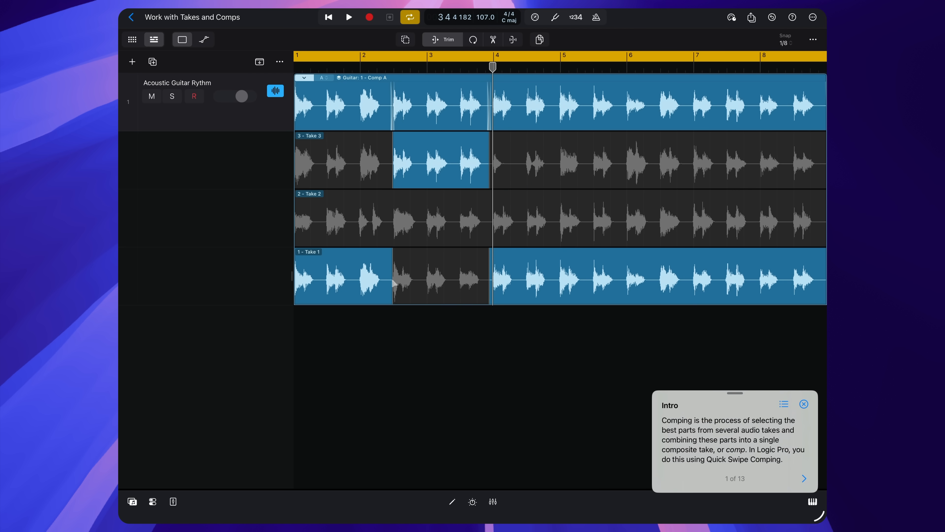
{"action": "left_click_drag", "start_coordinate": [392, 284], "coordinate": [423, 283]}
{"action": "mouse_move", "coordinate": [486, 290]}
{"action": "left_mouse_down"}
{"action": "mouse_move", "coordinate": [454, 292]}
{"action": "mouse_move", "coordinate": [514, 295]}
{"action": "mouse_move", "coordinate": [491, 295]}
{"action": "left_mouse_up"}
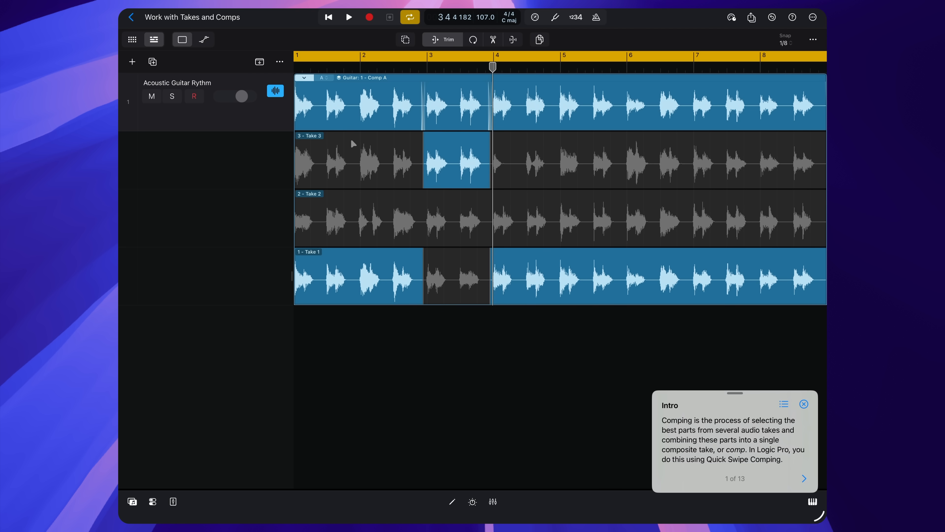
Step: Duplicate Comp A, and in the original Comp A switch the bar 3 section to Take 2
{"action": "left_click", "coordinate": [323, 78]}
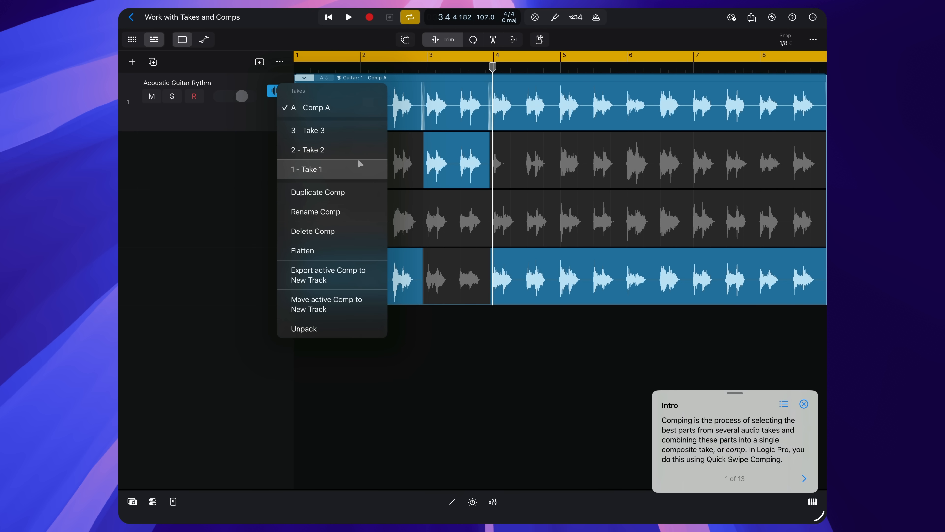
{"action": "left_click", "coordinate": [366, 185]}
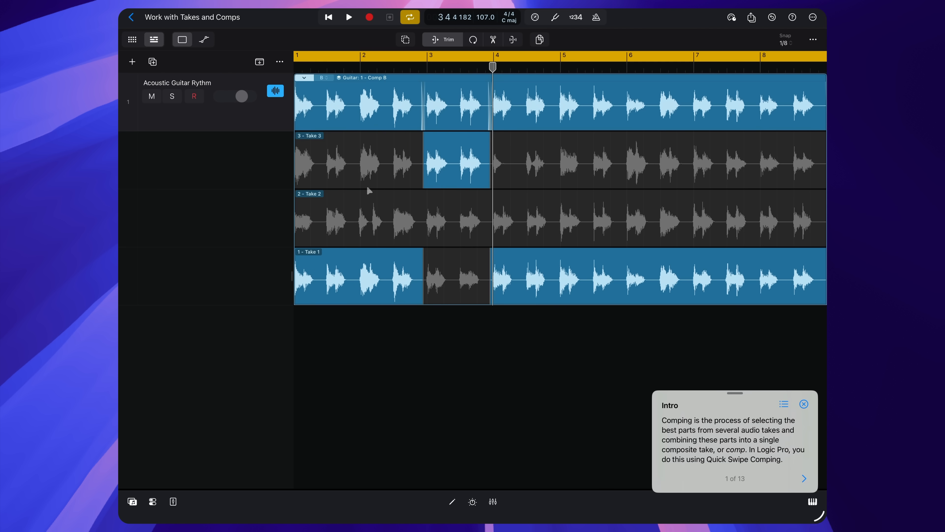
{"action": "left_click", "coordinate": [322, 78]}
{"action": "left_click", "coordinate": [337, 104]}
{"action": "left_click", "coordinate": [455, 201]}
Step: Compare the two guitar comps by switching to Comp B and back to Comp A
{"action": "left_click", "coordinate": [322, 78]}
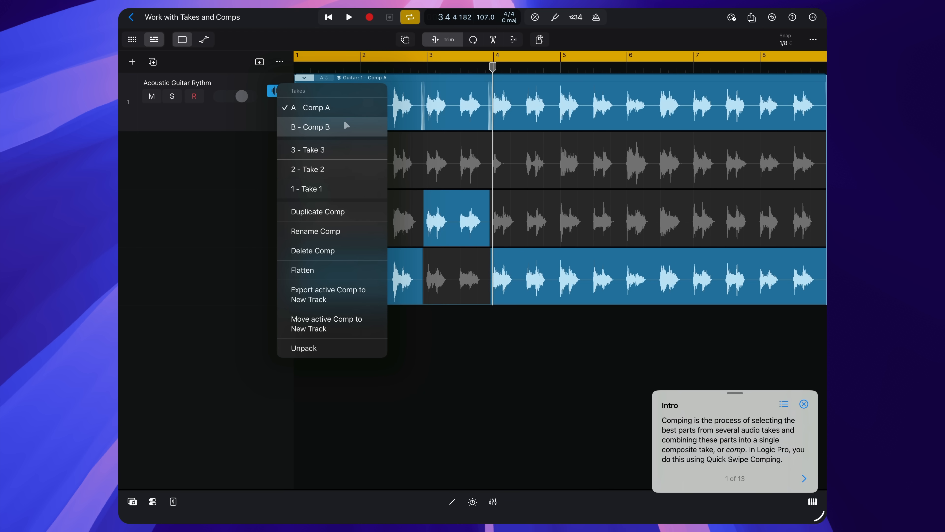
{"action": "left_click", "coordinate": [346, 126]}
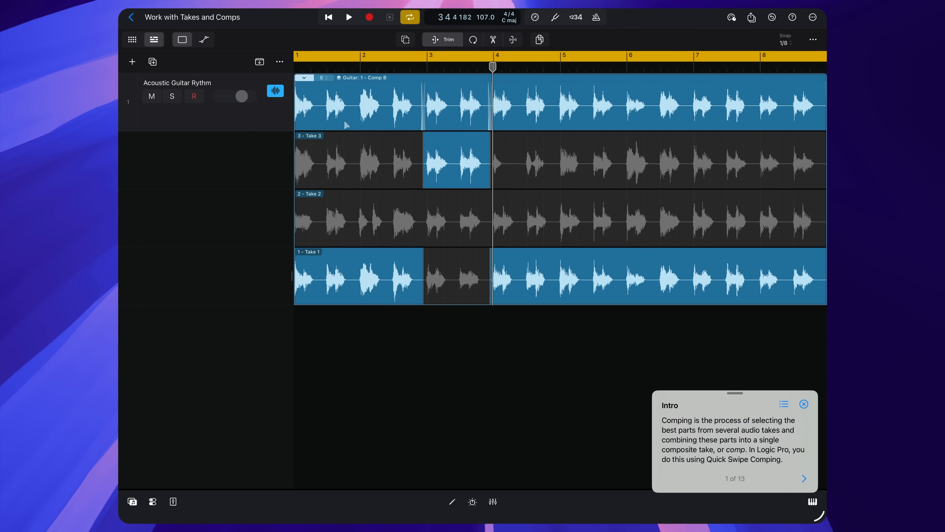
{"action": "left_click", "coordinate": [327, 79]}
{"action": "left_click", "coordinate": [334, 98]}
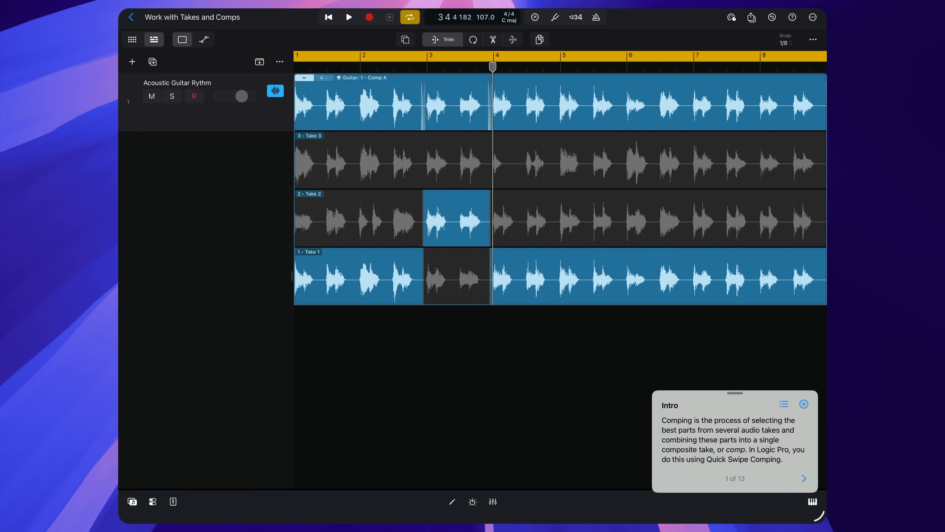
Step: Try to flatten Comp A into separate audio regions
{"action": "left_click", "coordinate": [328, 79]}
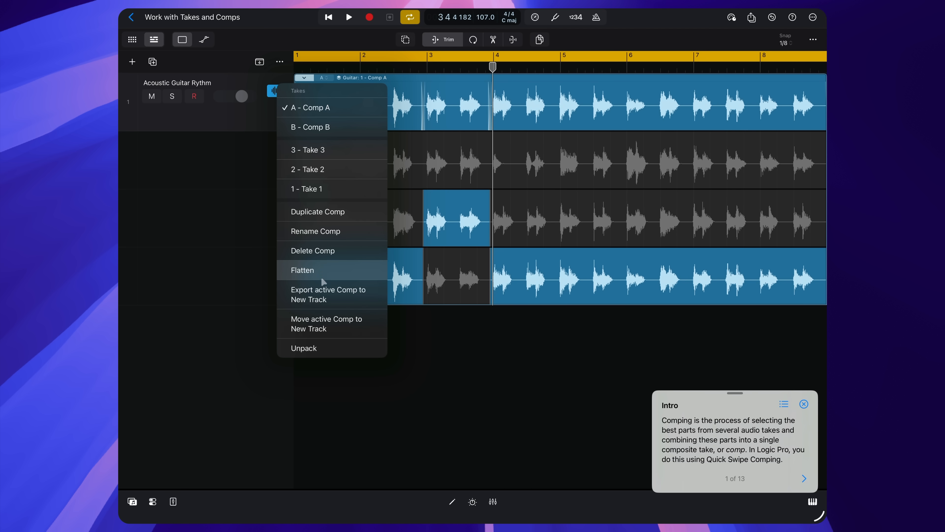
{"action": "left_click", "coordinate": [320, 271]}
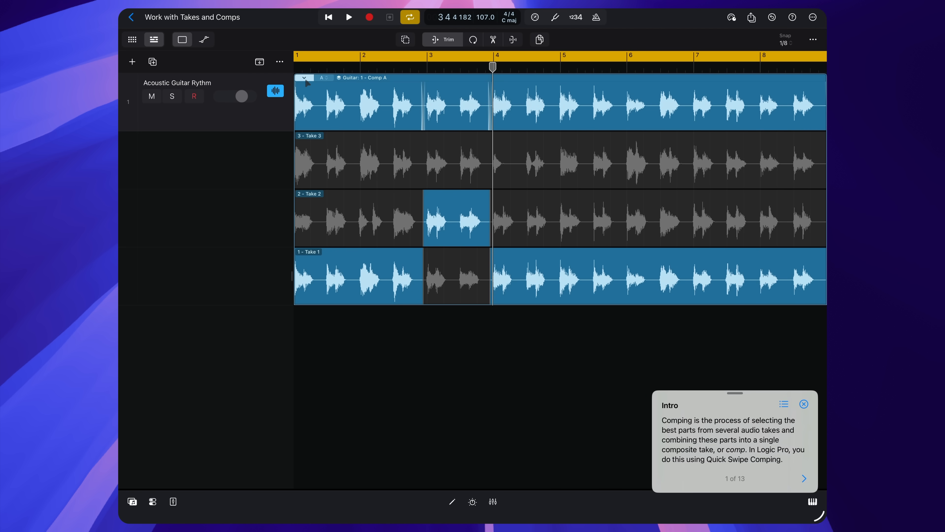
Step: Undo the flattening of Comp A and collapse the guitar take folder
{"action": "left_click", "coordinate": [304, 77]}
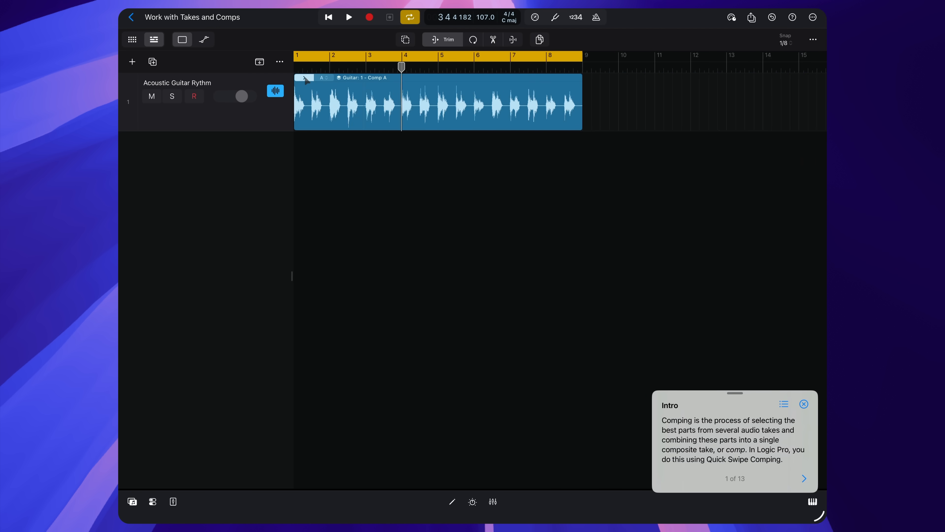
{"action": "scroll", "coordinate": [305, 79], "scroll_direction": "down", "scroll_amount": 2}
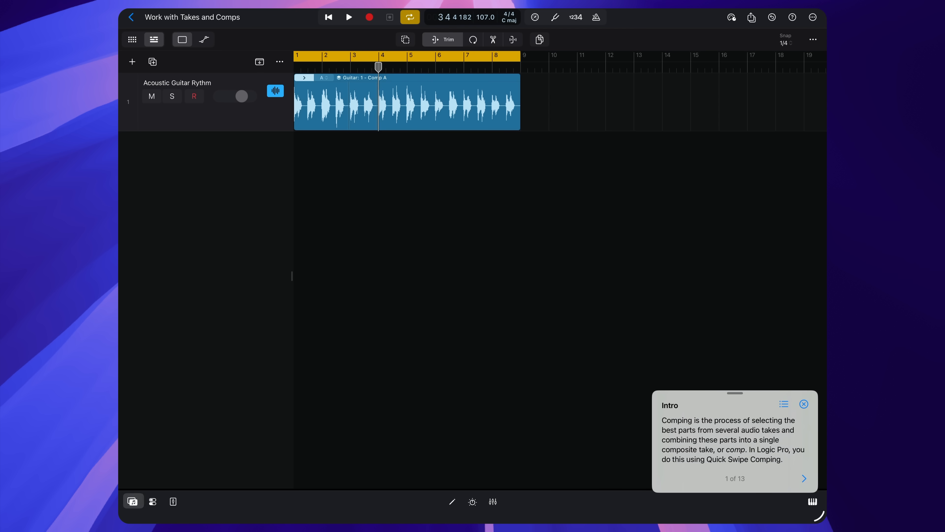
Step: Search the loops in the sound browser for ones that sound like "lofi"
{"action": "left_click", "coordinate": [132, 501]}
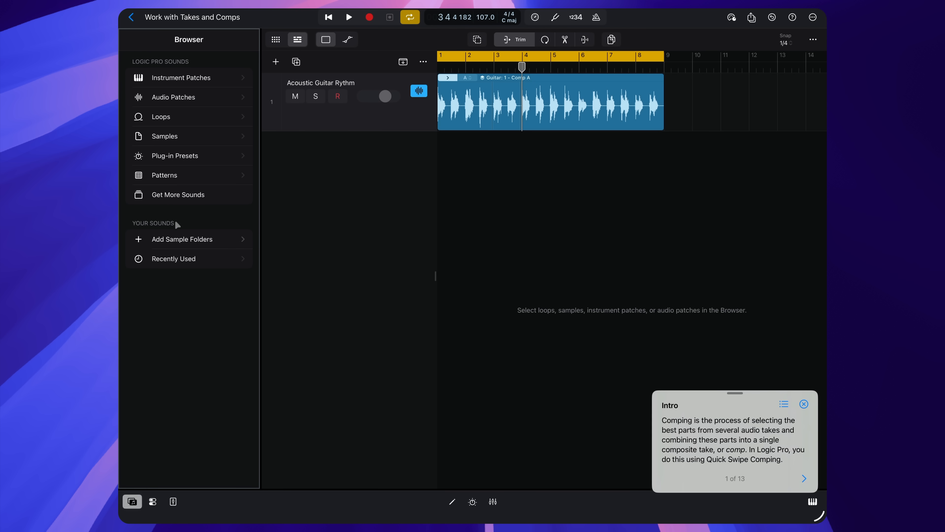
{"action": "left_click", "coordinate": [198, 116]}
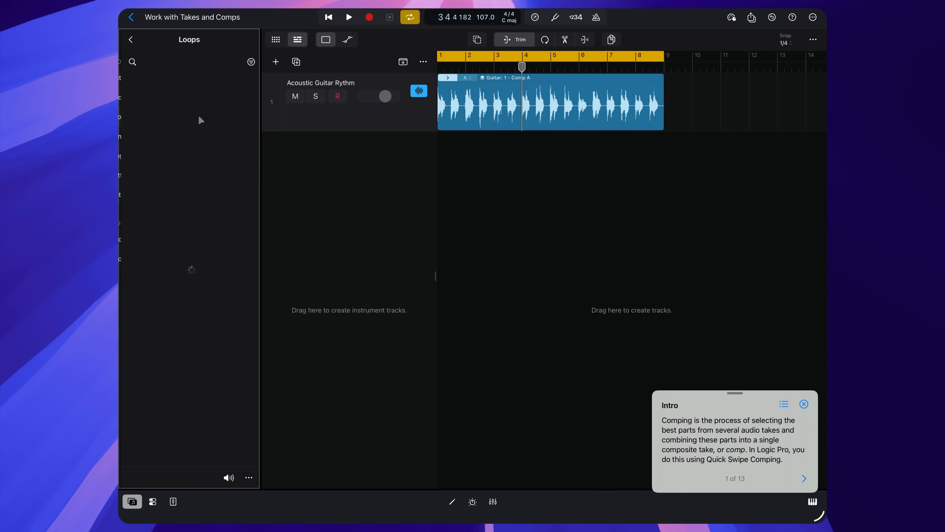
{"action": "left_click", "coordinate": [130, 62]}
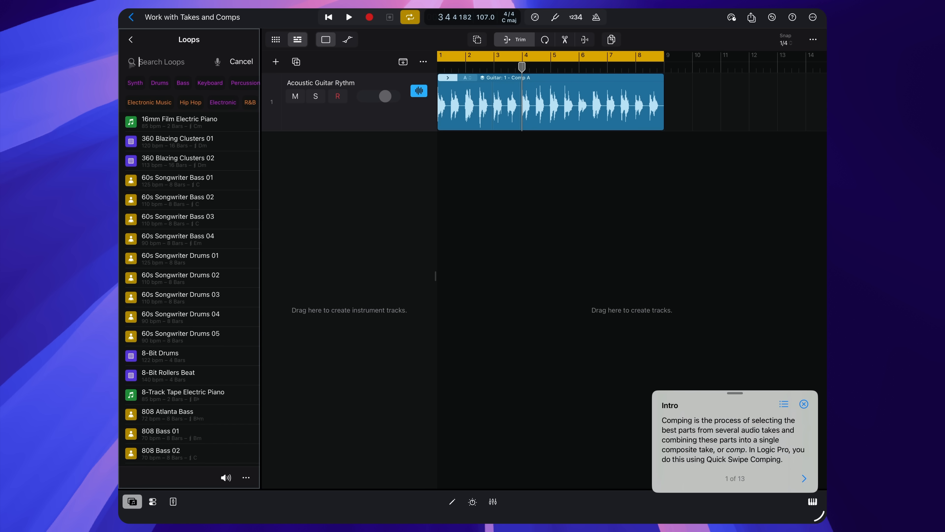
{"action": "type", "text": "lofi"}
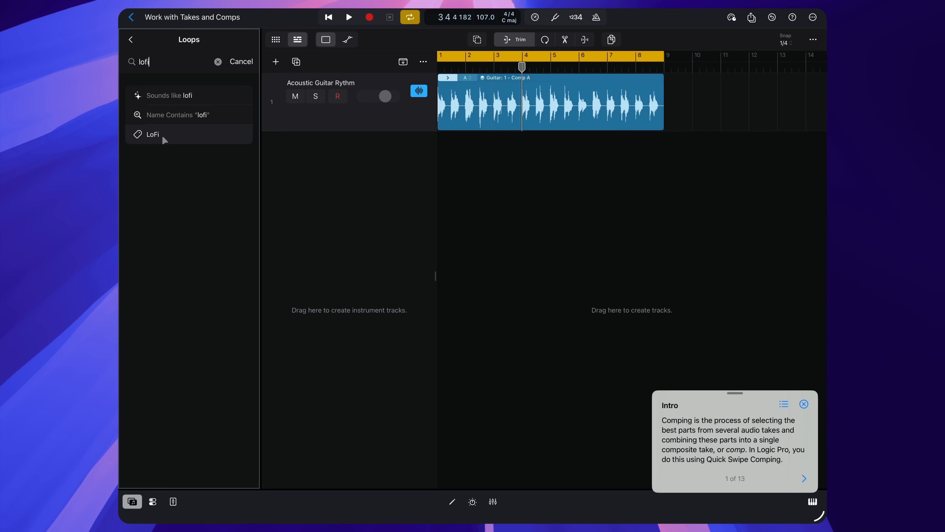
{"action": "left_click", "coordinate": [158, 97]}
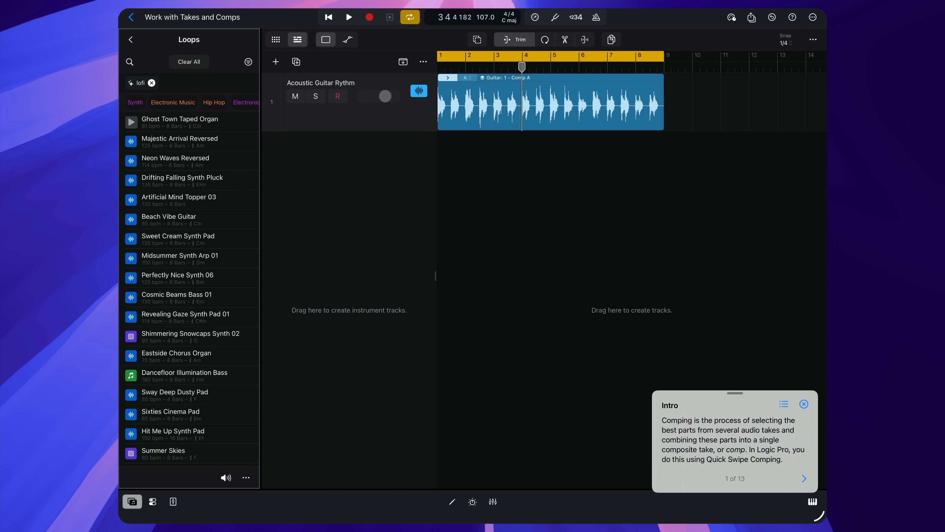
Step: Preview the loops Ghost Town Taped Organ, Majestic Arrival Reversed, Neon Waves Reversed, Drifting Falling Synth Pluck and Beach Vibe Guitar
{"action": "left_click", "coordinate": [131, 122]}
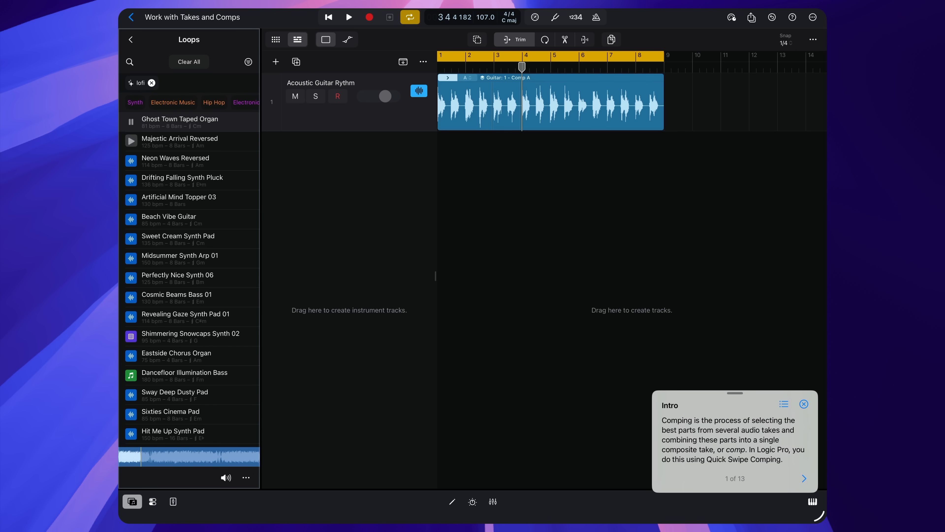
{"action": "left_click", "coordinate": [131, 141]}
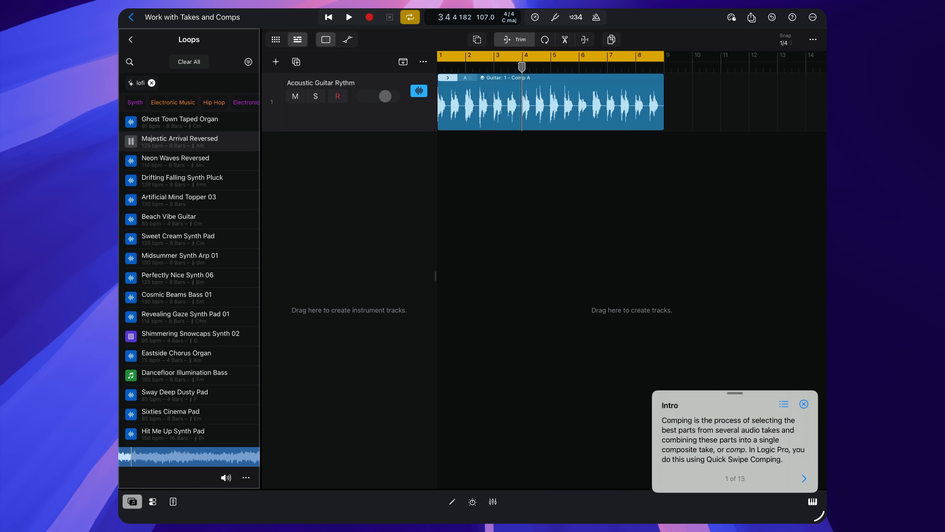
{"action": "left_click", "coordinate": [131, 160]}
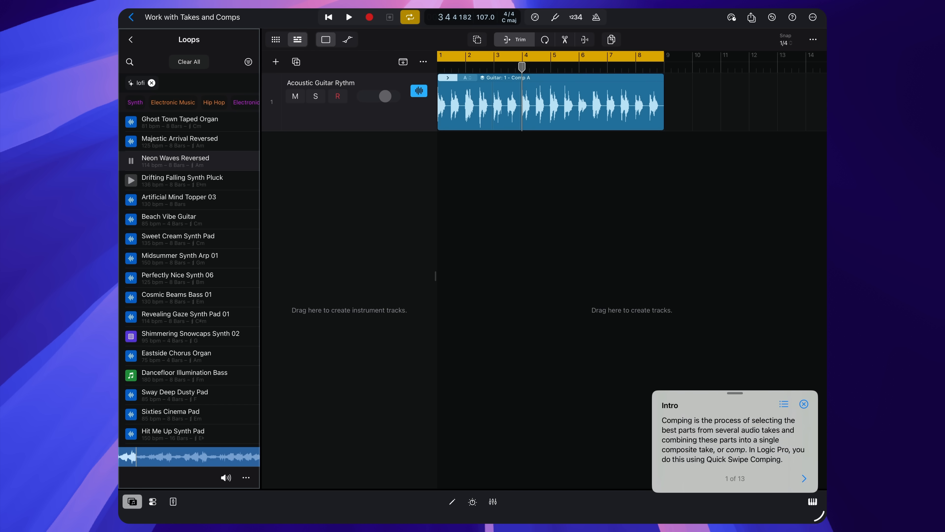
{"action": "left_click", "coordinate": [131, 180]}
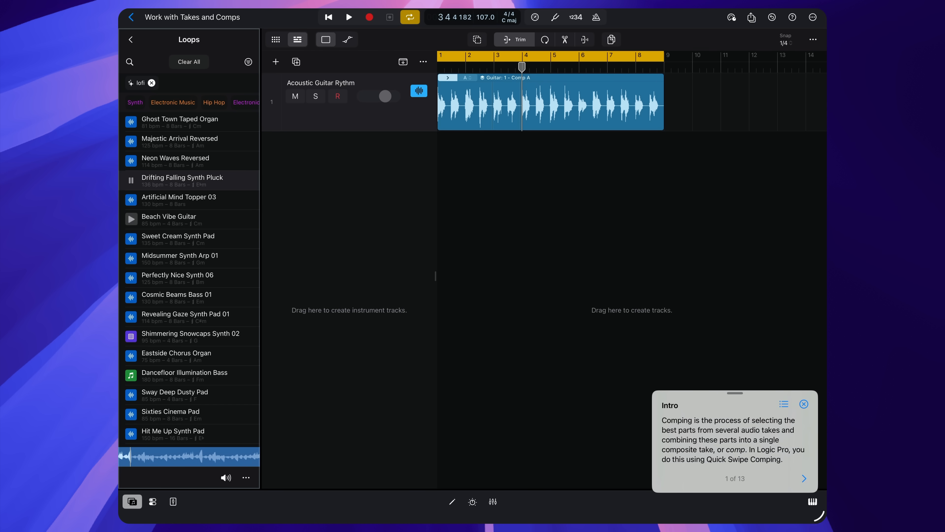
{"action": "mouse_move", "coordinate": [131, 200]}
{"action": "left_click", "coordinate": [131, 219]}
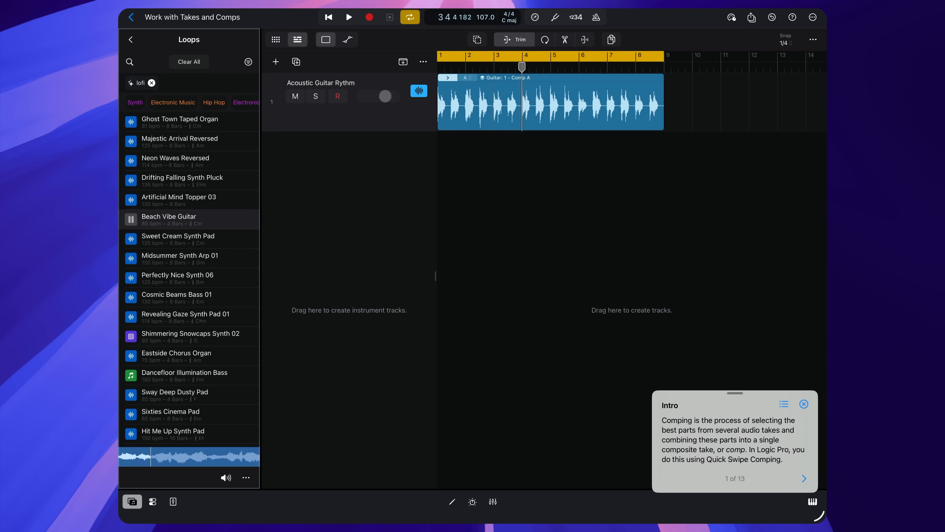
Step: Search for loops that sound like Beach Vibe Guitar and preview Desert Mirage Intro Pad and Wonder World Synth Pad
{"action": "left_click", "coordinate": [131, 219]}
{"action": "left_click_drag", "start_coordinate": [214, 216], "coordinate": [223, 104]}
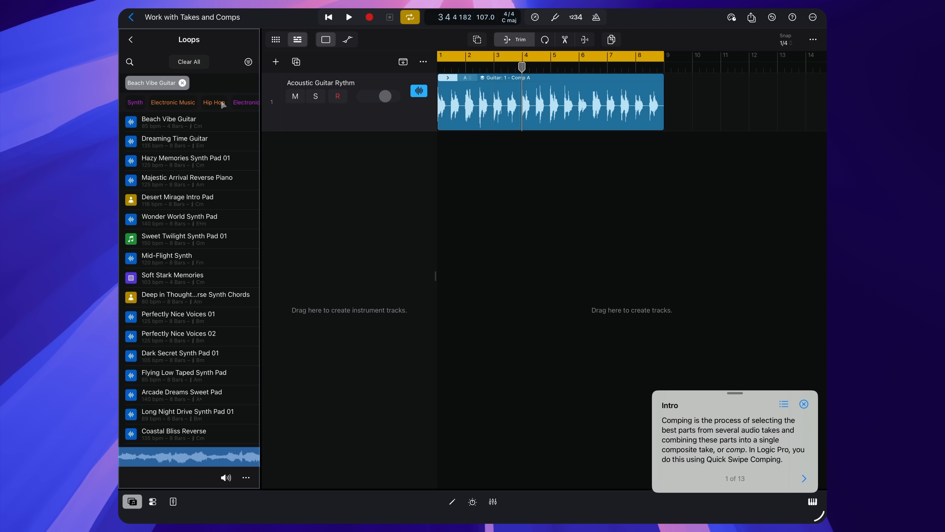
{"action": "left_click", "coordinate": [131, 199]}
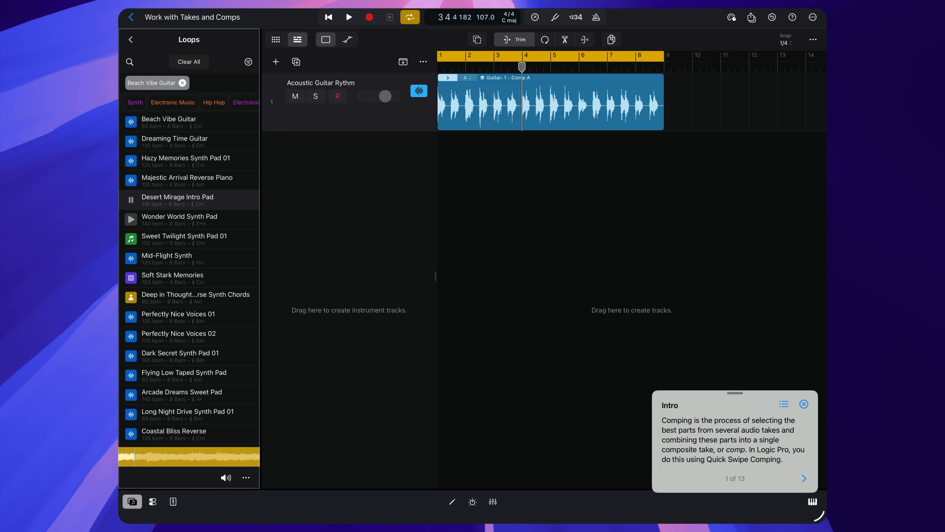
{"action": "left_click", "coordinate": [131, 219]}
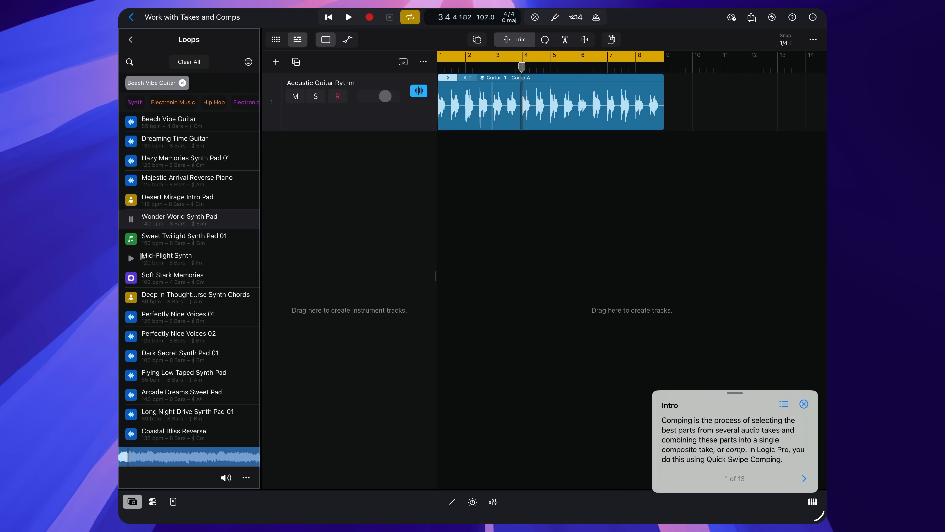
{"action": "left_click", "coordinate": [131, 219]}
Step: Show the chord track and add the Desert Mirage Intro Pad loop at bar 1 on a new track below the guitar
{"action": "left_click", "coordinate": [403, 62]}
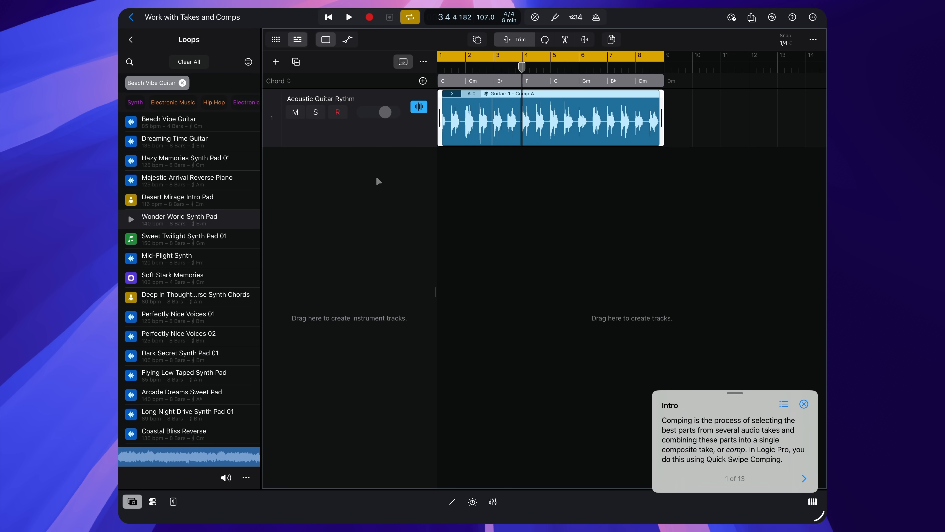
{"action": "left_click_drag", "start_coordinate": [224, 196], "coordinate": [445, 171]}
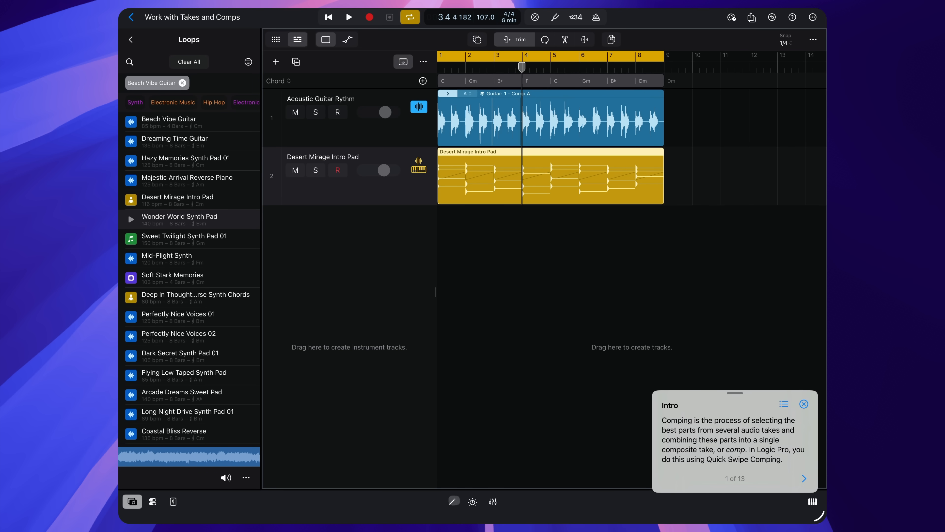
Step: Show the Session Player editor for the Desert Mirage Intro Pad region and open the selection commands in multiple-selection mode
{"action": "left_click", "coordinate": [452, 501]}
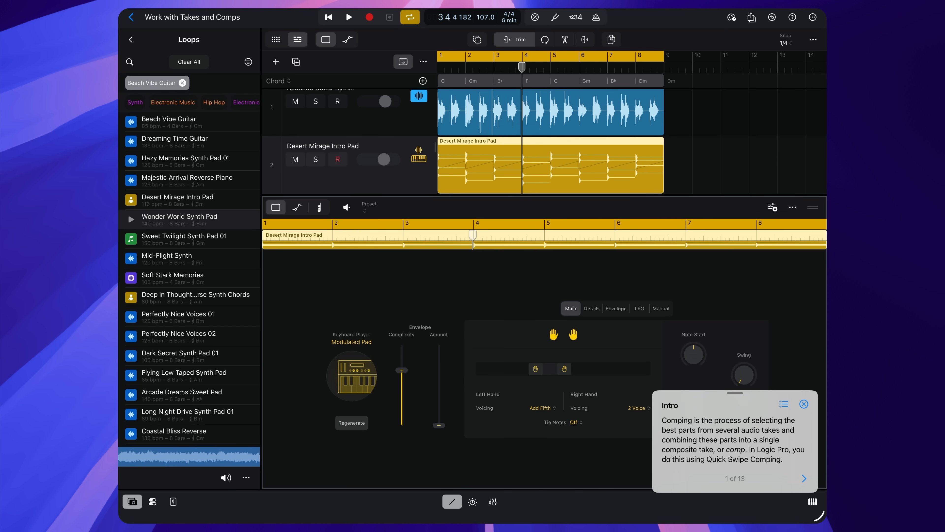
{"action": "left_click_drag", "start_coordinate": [734, 406], "coordinate": [726, 208]}
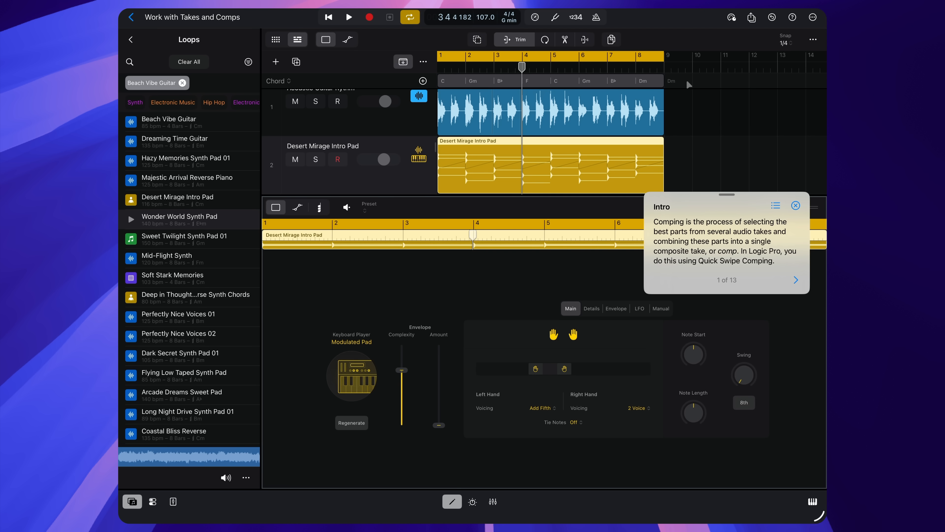
{"action": "left_click", "coordinate": [477, 39]}
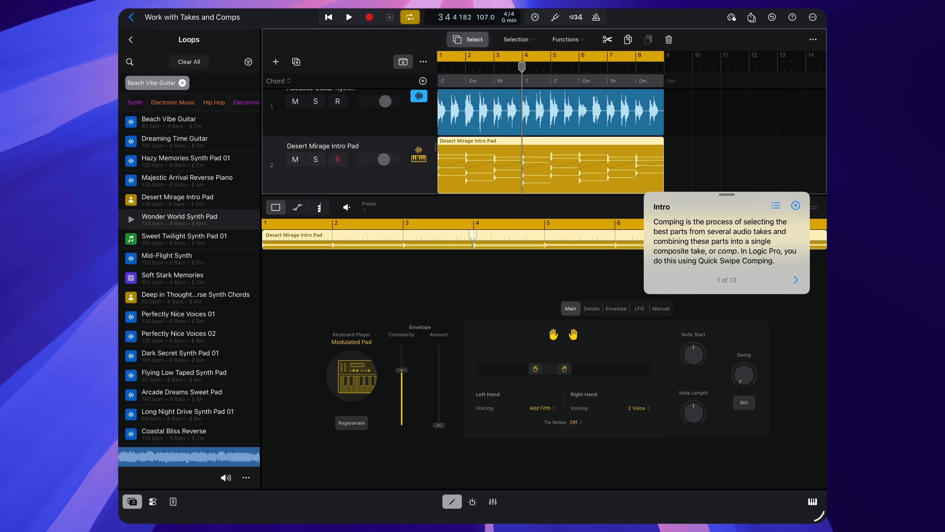
{"action": "left_click", "coordinate": [517, 39]}
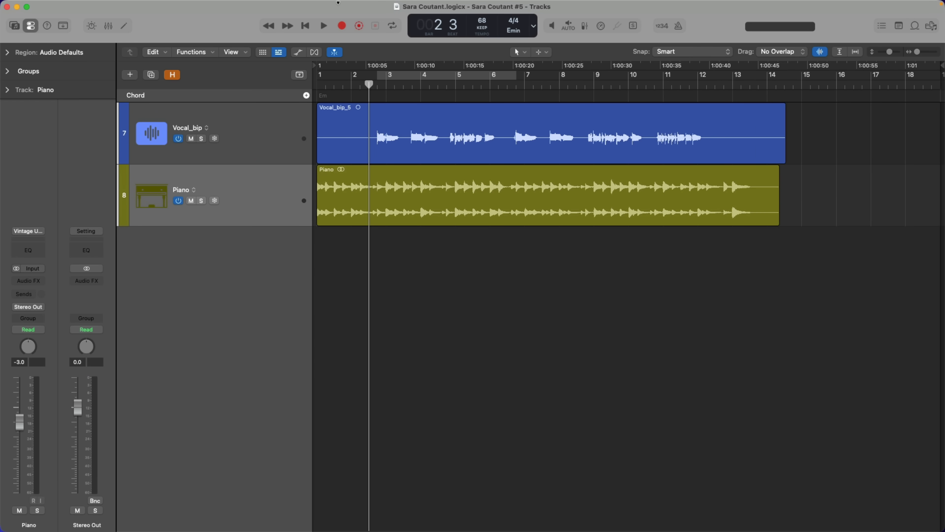
Step: Open the Sound Library in Logic Pro on the Mac and look through its pack categories
{"action": "mouse_move", "coordinate": [271, 1]}
{"action": "left_click", "coordinate": [41, 6]}
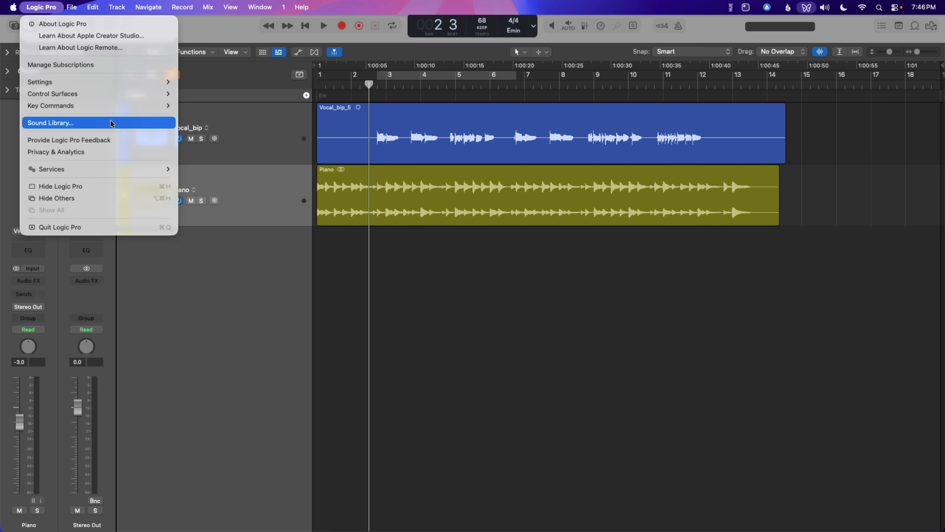
{"action": "left_click", "coordinate": [46, 122]}
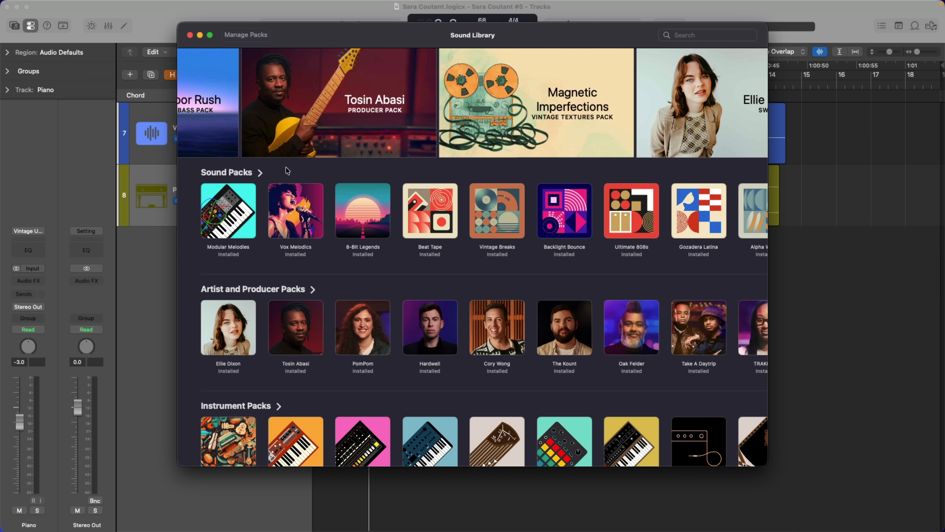
{"action": "scroll", "coordinate": [287, 169], "scroll_direction": "down", "scroll_amount": 3}
{"action": "scroll", "coordinate": [286, 170], "scroll_direction": "down", "scroll_amount": 5}
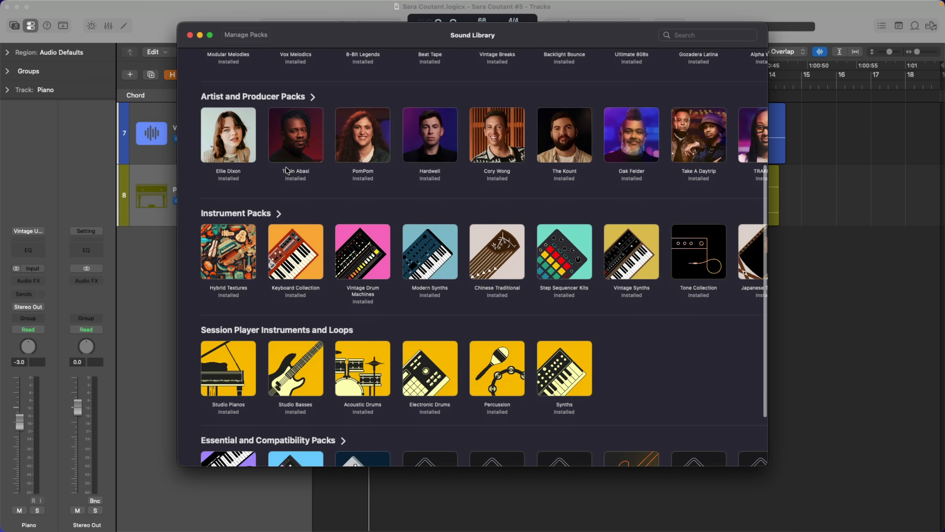
{"action": "scroll", "coordinate": [287, 170], "scroll_direction": "down", "scroll_amount": 3}
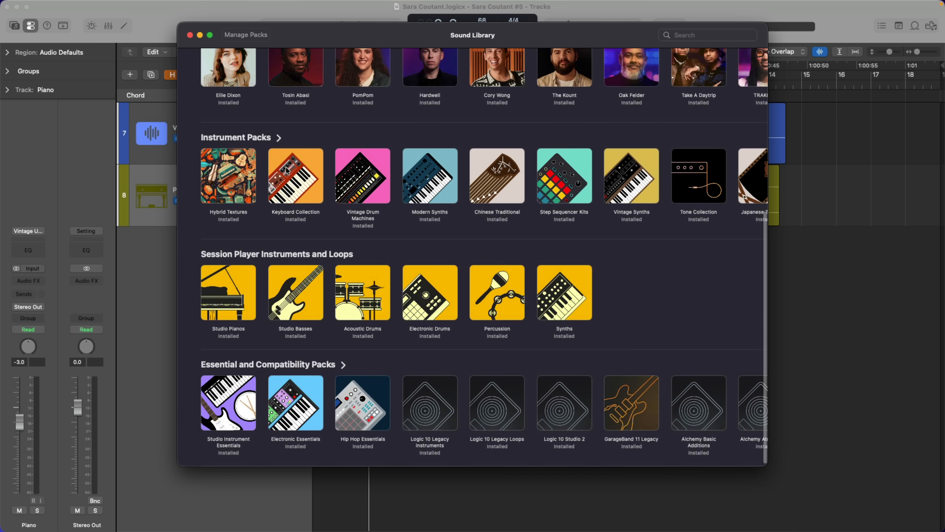
{"action": "scroll", "coordinate": [286, 170], "scroll_direction": "up", "scroll_amount": 3}
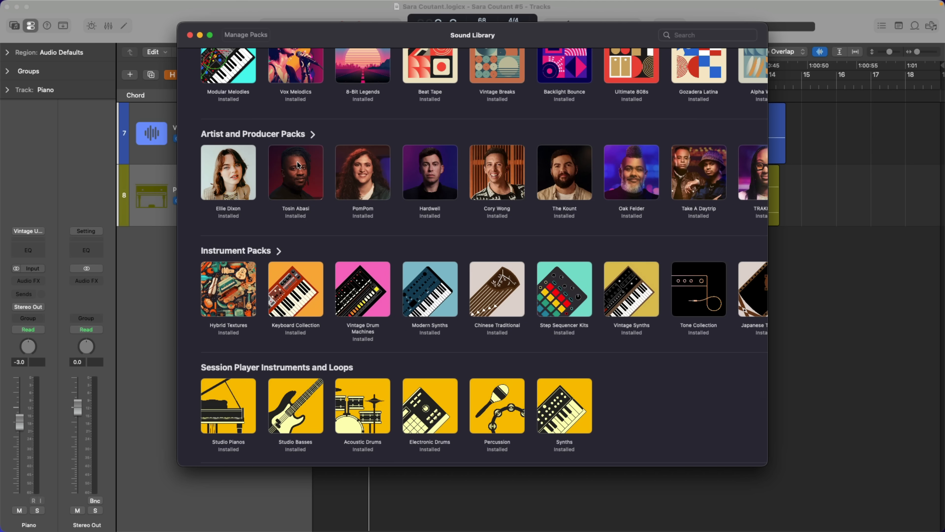
Step: Preview the Tosin Abasi producer pack from the Artist and Producer Packs and return to the library overview
{"action": "left_click", "coordinate": [303, 139]}
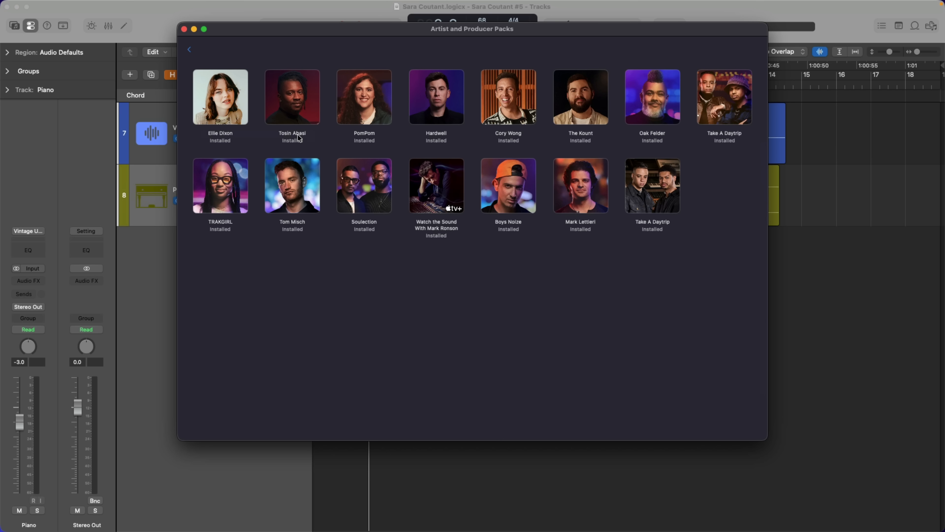
{"action": "left_click", "coordinate": [305, 105]}
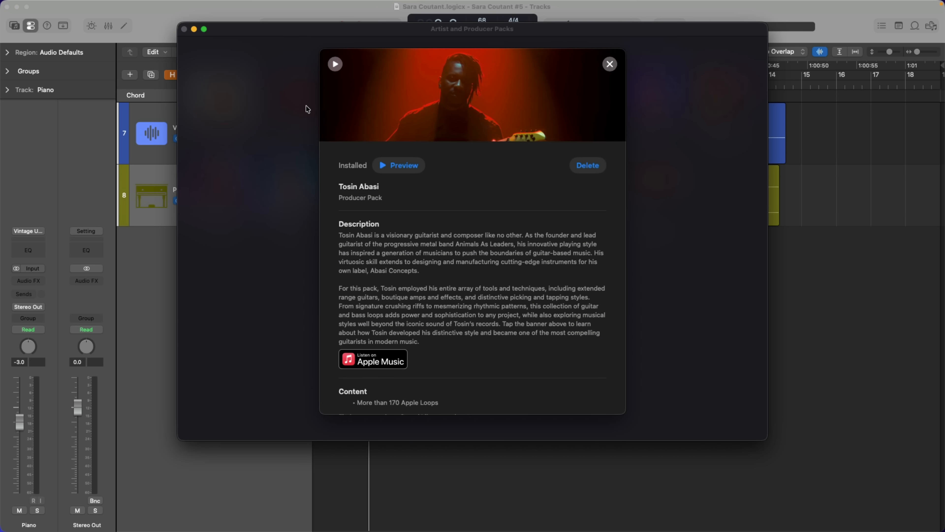
{"action": "left_click", "coordinate": [407, 166]}
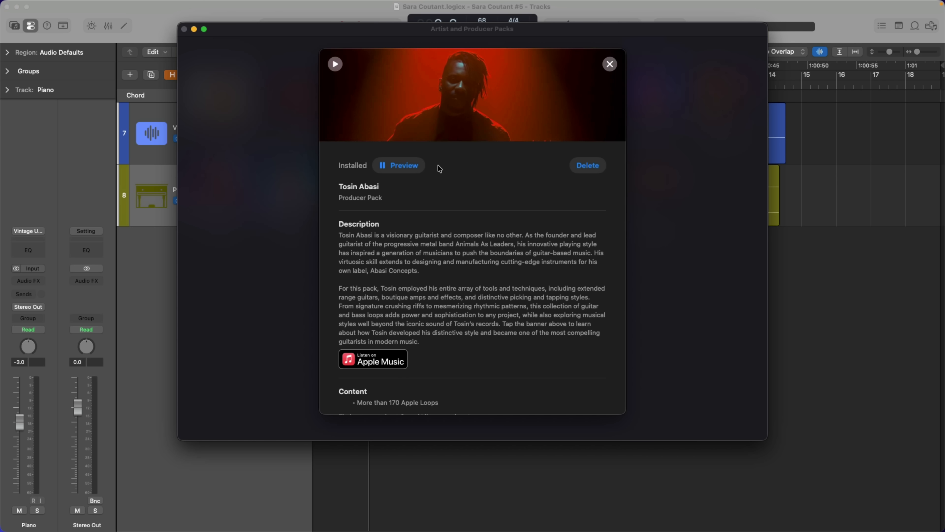
{"action": "left_click", "coordinate": [418, 171]}
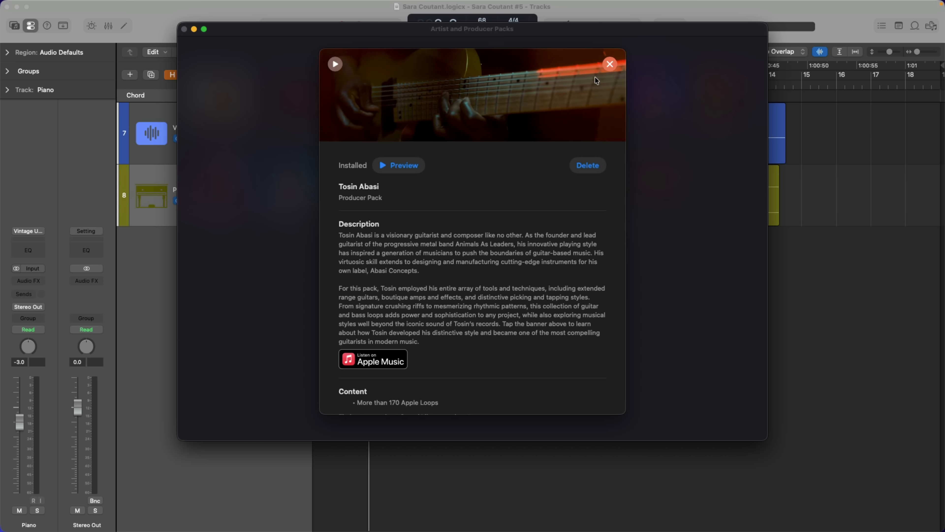
{"action": "left_click", "coordinate": [609, 64]}
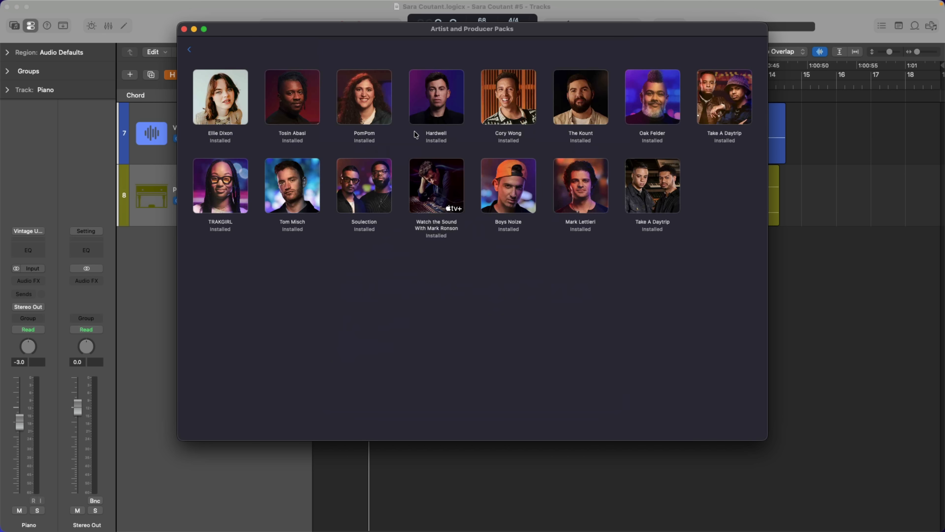
{"action": "left_click", "coordinate": [189, 50]}
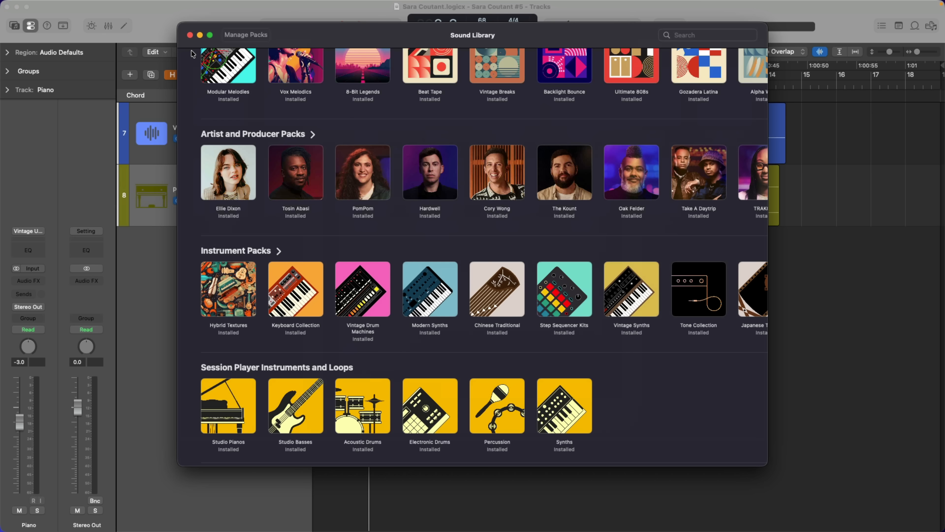
Step: Review the pack management list through the sound, artist and instrument packs, and close the Sound Library
{"action": "left_click", "coordinate": [240, 35]}
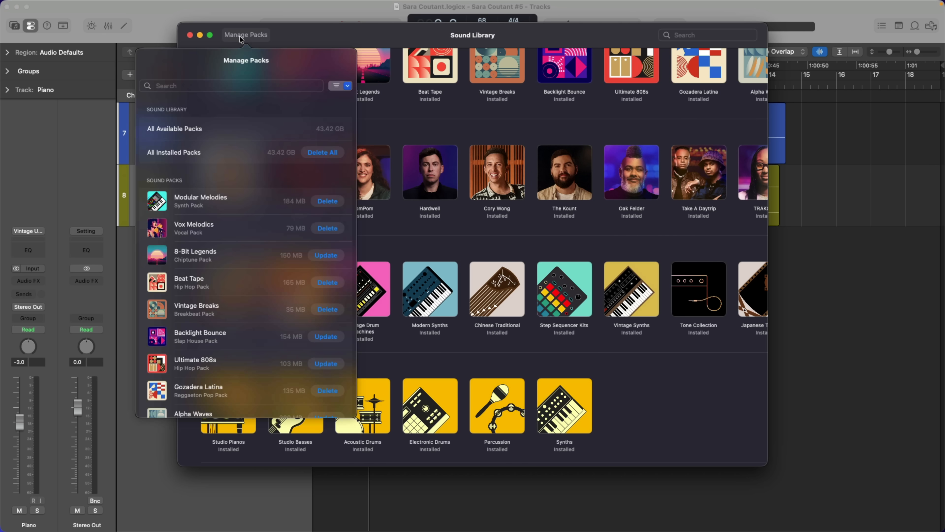
{"action": "scroll", "coordinate": [261, 170], "scroll_direction": "down", "scroll_amount": 5}
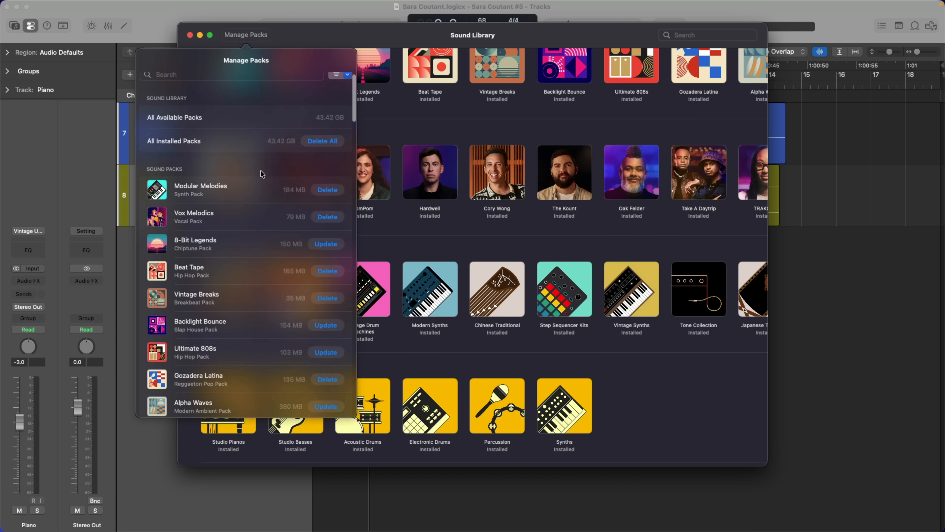
{"action": "scroll", "coordinate": [260, 170], "scroll_direction": "down", "scroll_amount": 12}
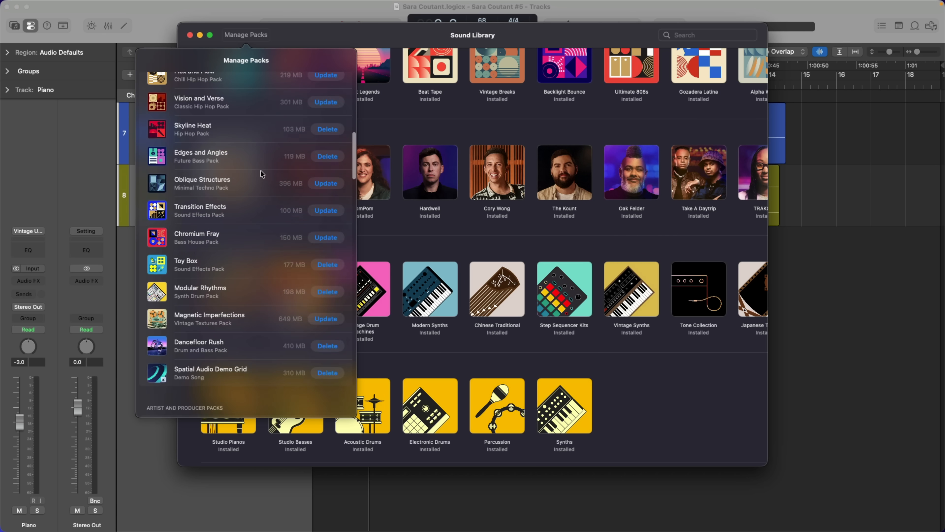
{"action": "scroll", "coordinate": [260, 170], "scroll_direction": "down", "scroll_amount": 14}
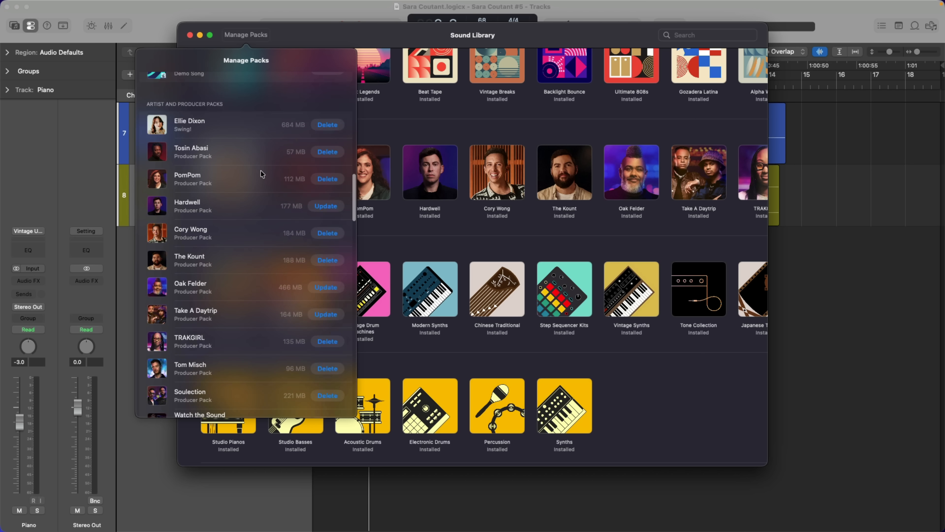
{"action": "scroll", "coordinate": [261, 172], "scroll_direction": "down", "scroll_amount": 1}
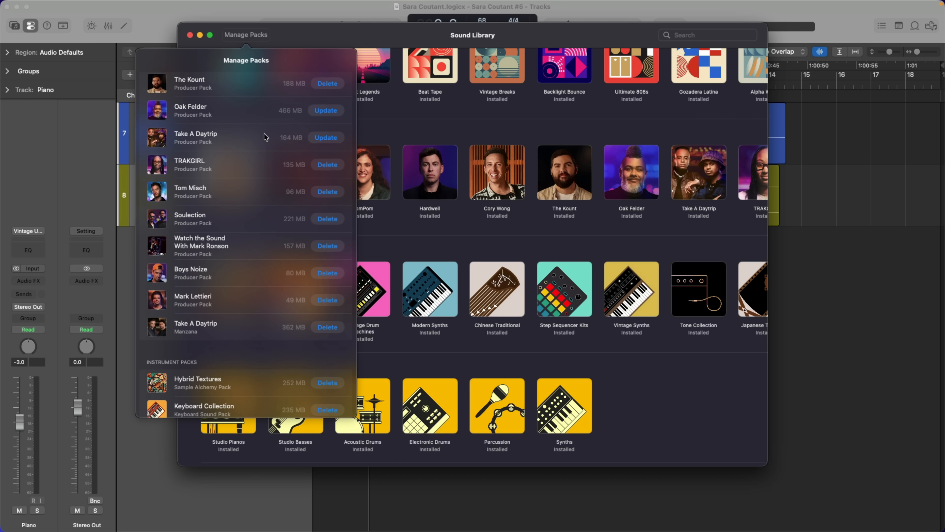
{"action": "left_click", "coordinate": [246, 35]}
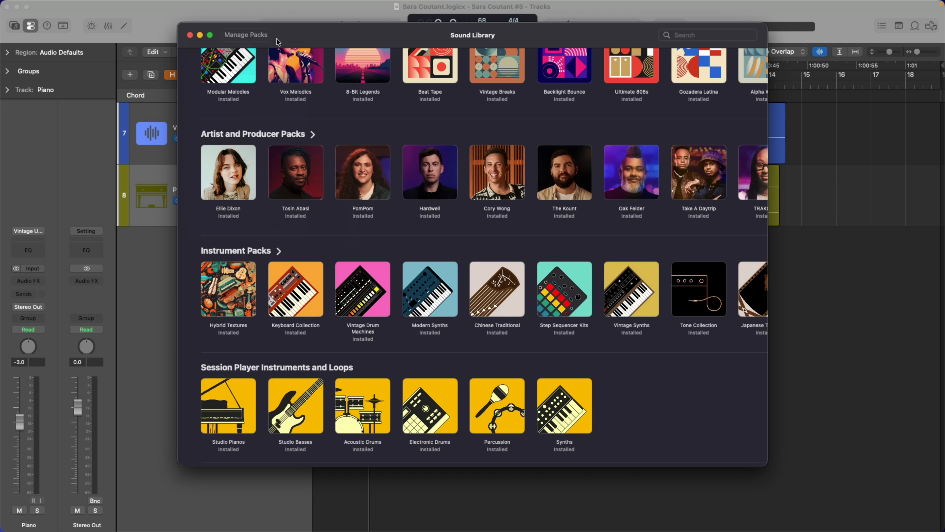
{"action": "left_click", "coordinate": [190, 35]}
Step: Check the Sound Library's storage location in the general settings and close the settings window
{"action": "mouse_move", "coordinate": [104, 3]}
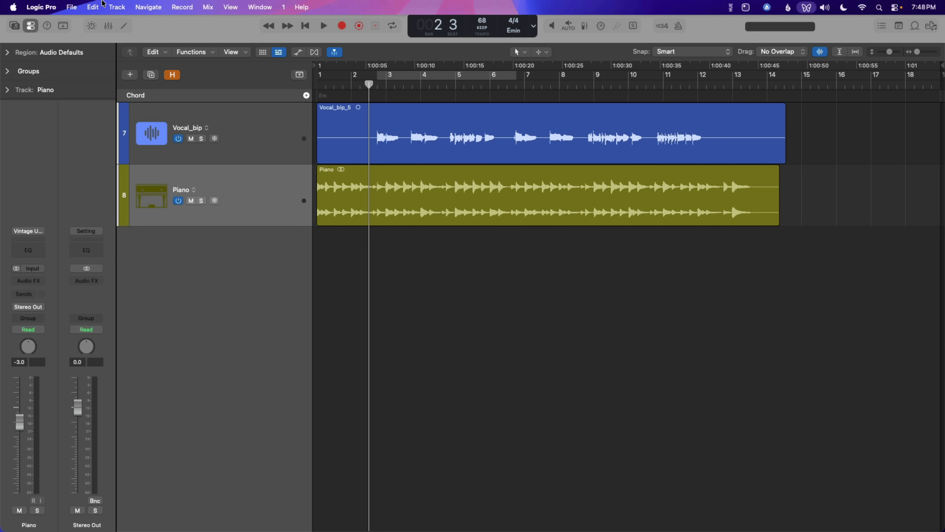
{"action": "left_click", "coordinate": [54, 5]}
{"action": "mouse_move", "coordinate": [69, 82]}
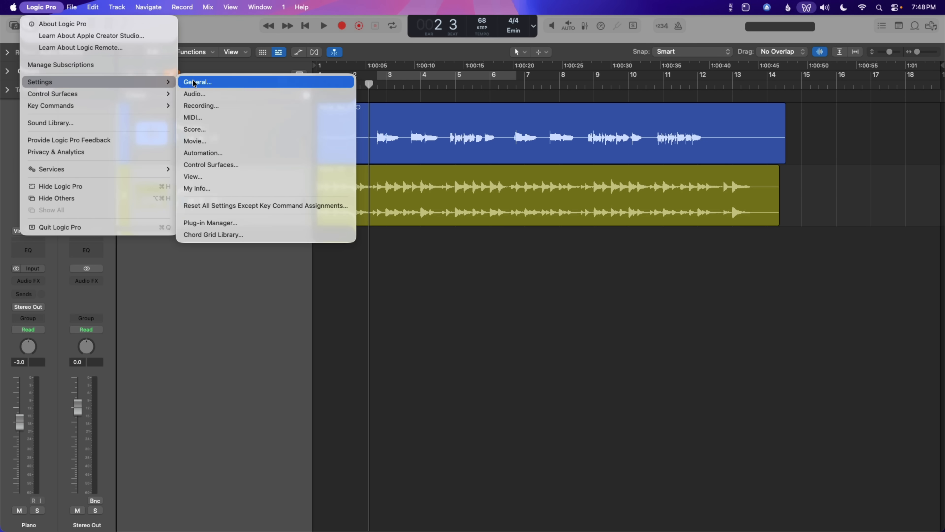
{"action": "left_click", "coordinate": [220, 83]}
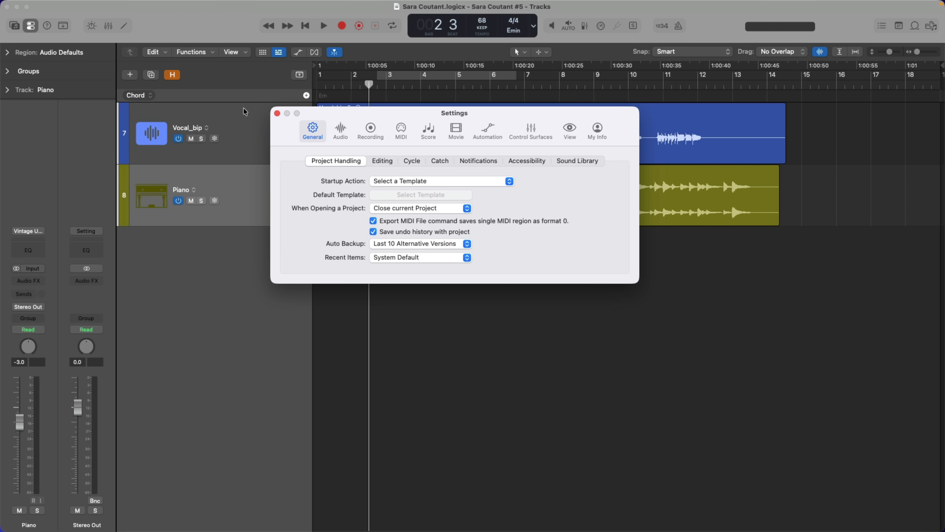
{"action": "left_click", "coordinate": [583, 157]}
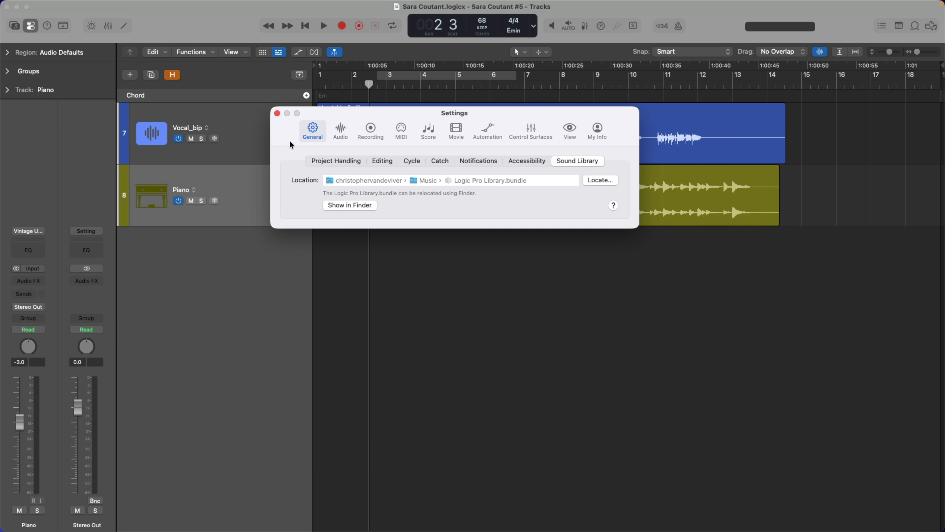
{"action": "left_click", "coordinate": [277, 113]}
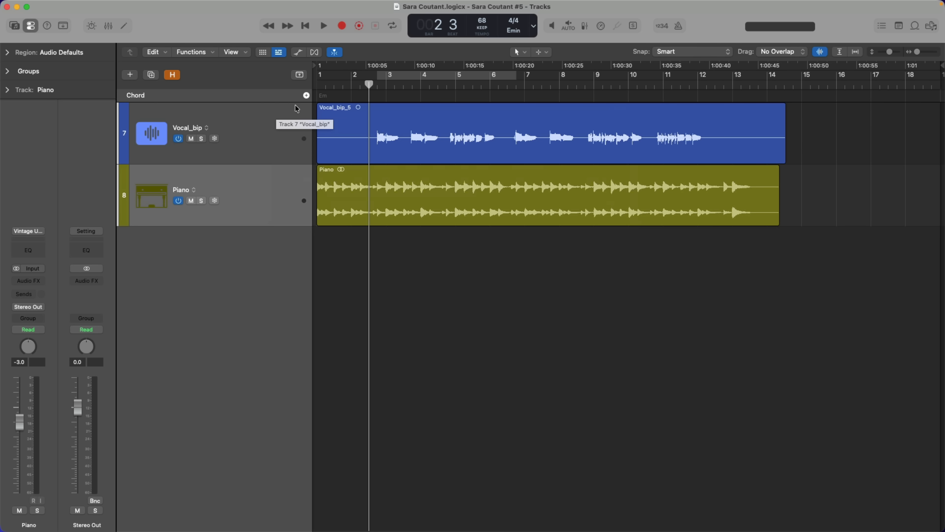
{"action": "left_click", "coordinate": [306, 95]}
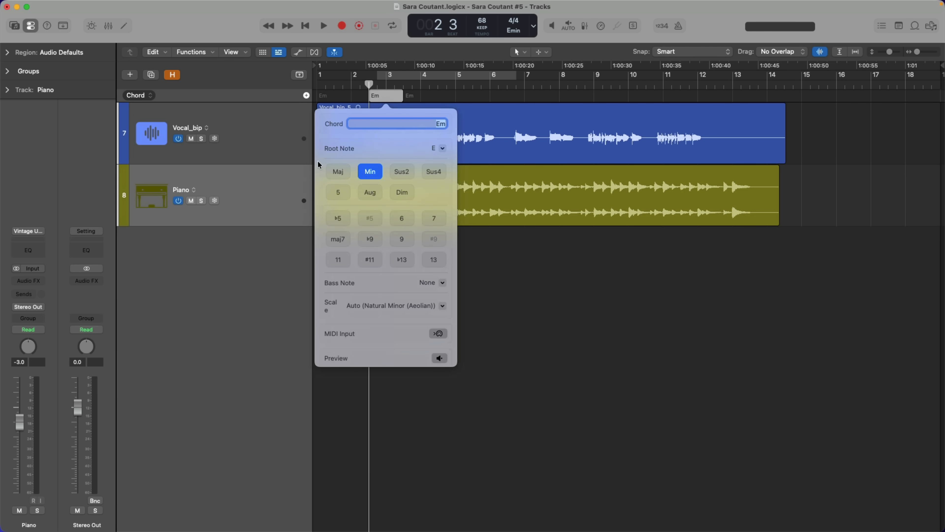
{"action": "left_click", "coordinate": [284, 130]}
{"action": "key", "text": "super+z"}
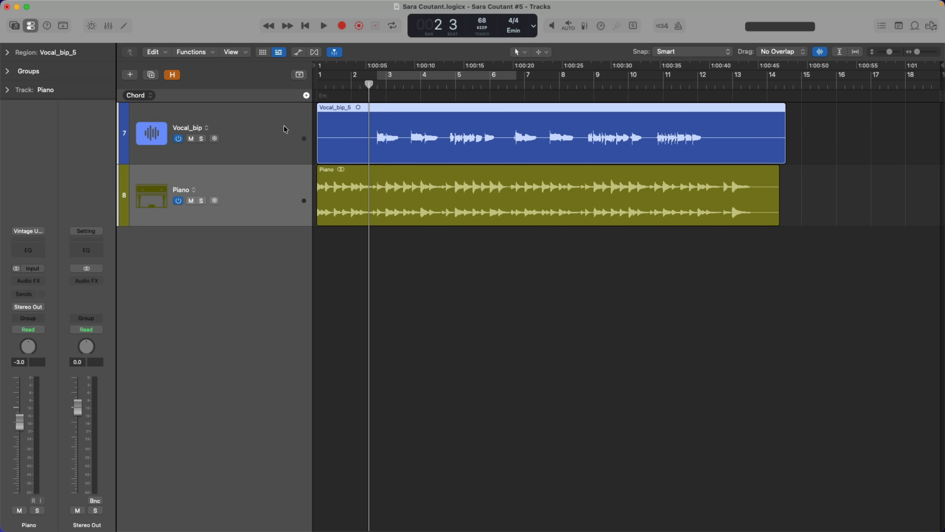
Step: Play the vocal and piano tracks from bar 2 and stop playback in bar 4
{"action": "key", "text": "space"}
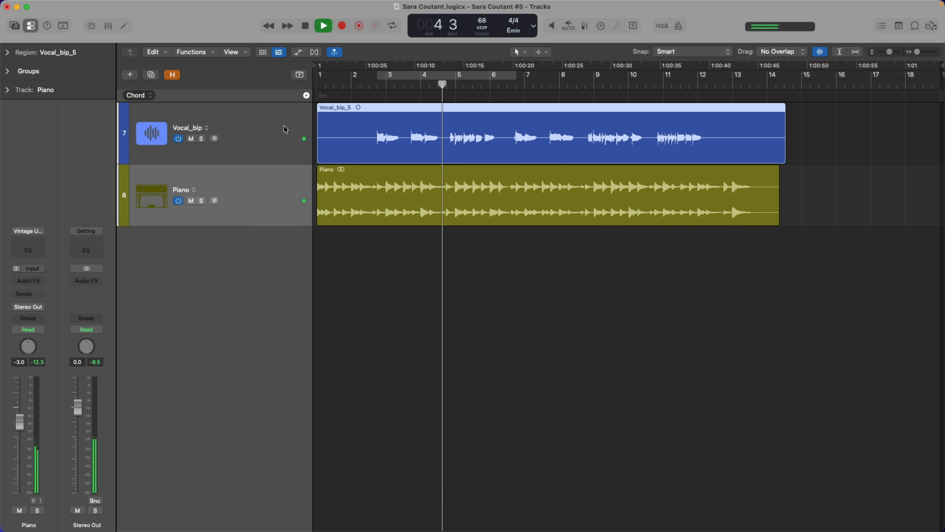
{"action": "key", "text": "space"}
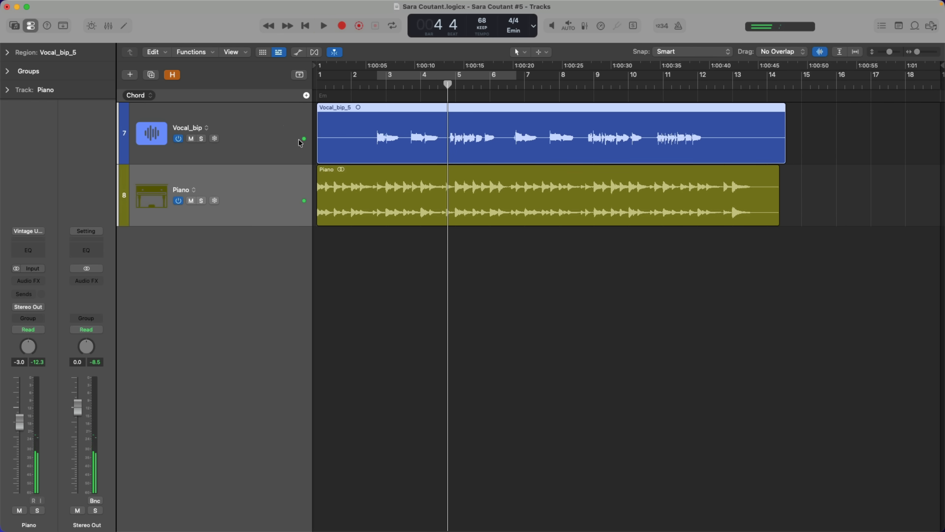
Step: Copy the Piano region's chords onto the chord track and return the playhead to bar 1
{"action": "left_click", "coordinate": [325, 173]}
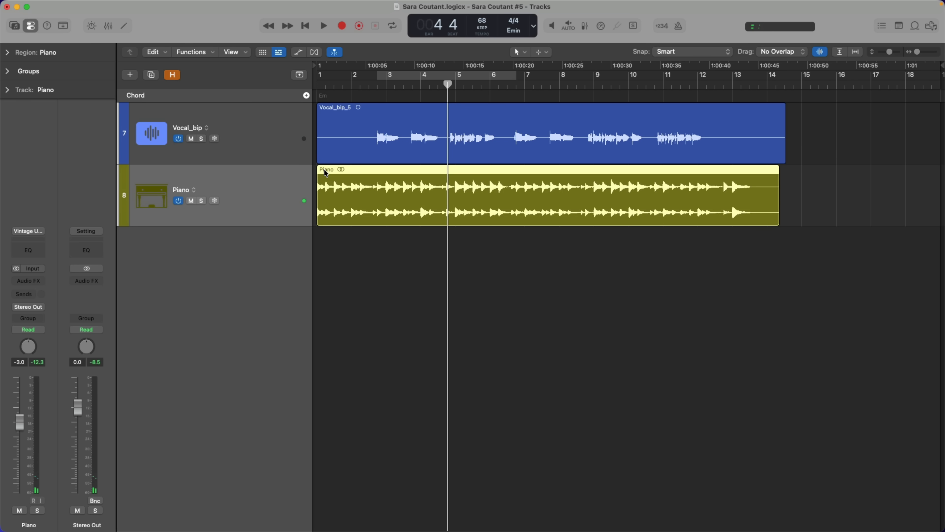
{"action": "left_click_drag", "start_coordinate": [325, 172], "coordinate": [324, 95]}
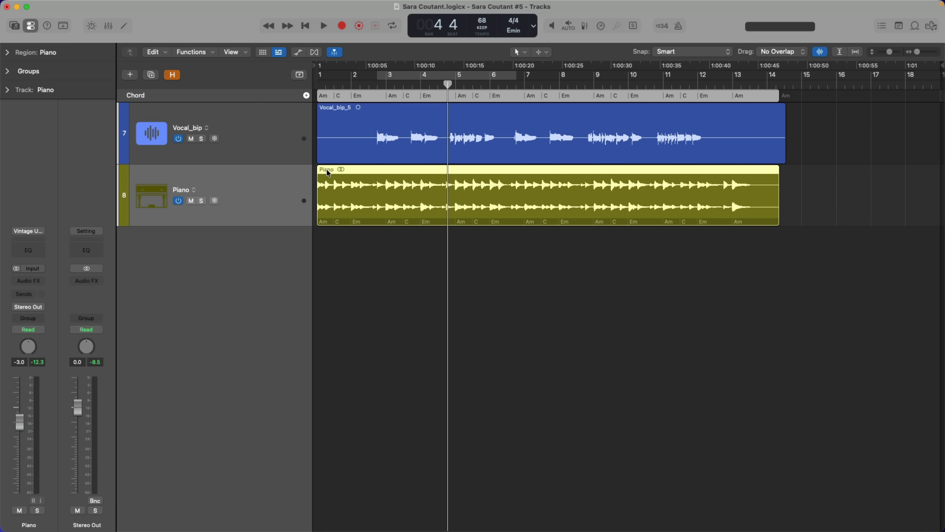
{"action": "key", "text": "Return"}
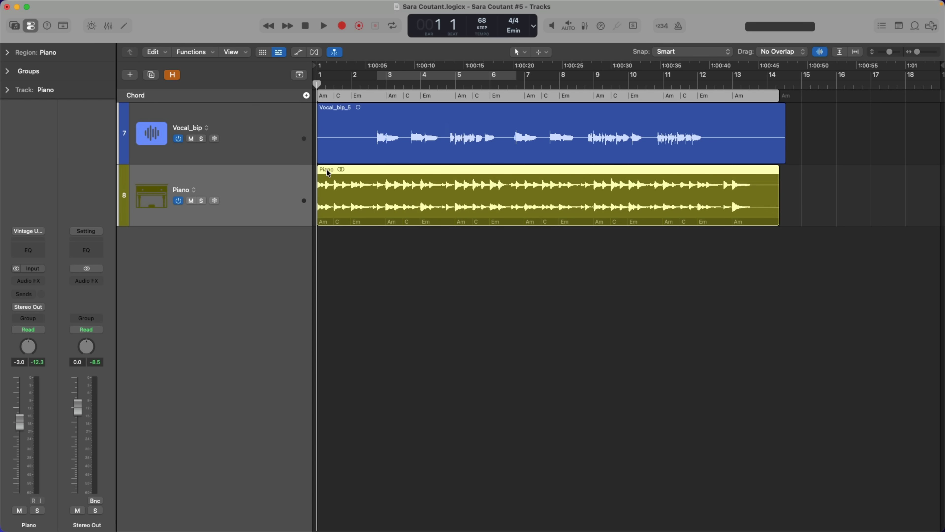
Step: Create three Session Player tracks with a Keyboard Player in the Simple Pad style
{"action": "key", "text": "alt+super+n"}
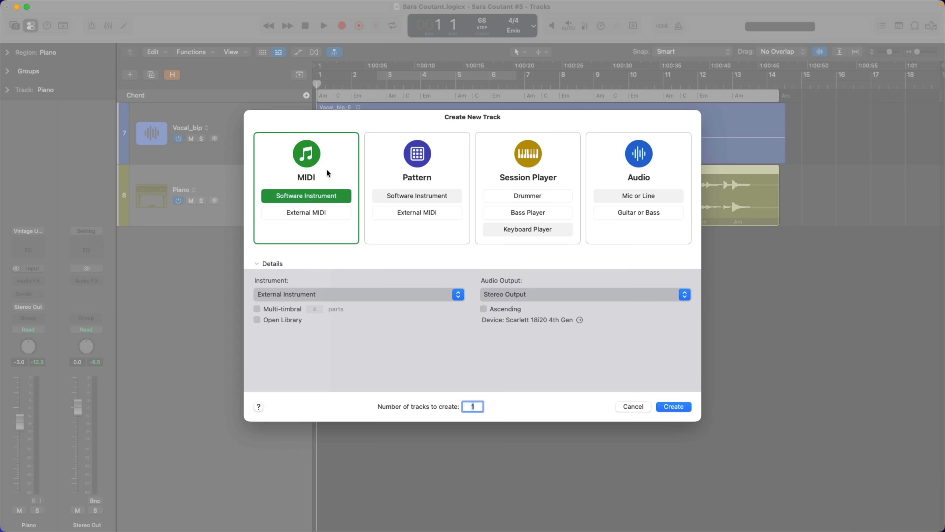
{"action": "key", "text": "Right"}
{"action": "key", "text": "Right"}
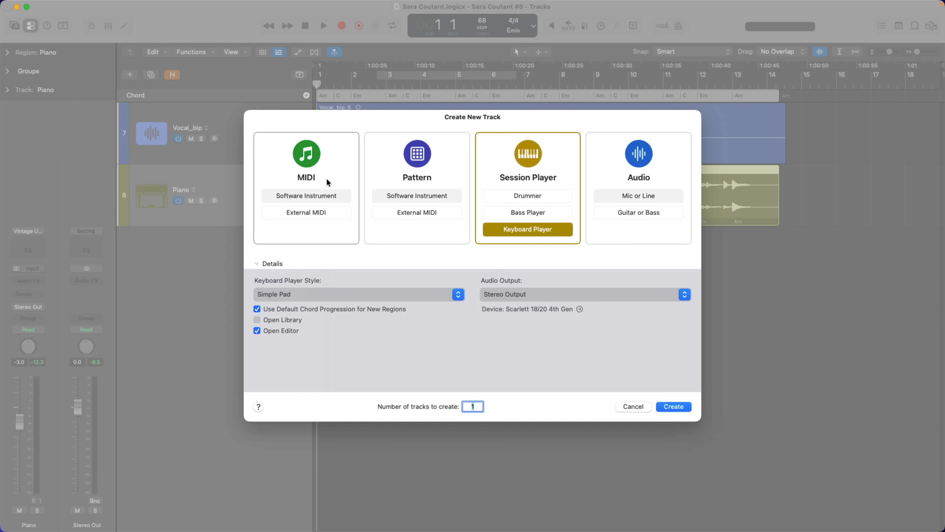
{"action": "left_click", "coordinate": [317, 295]}
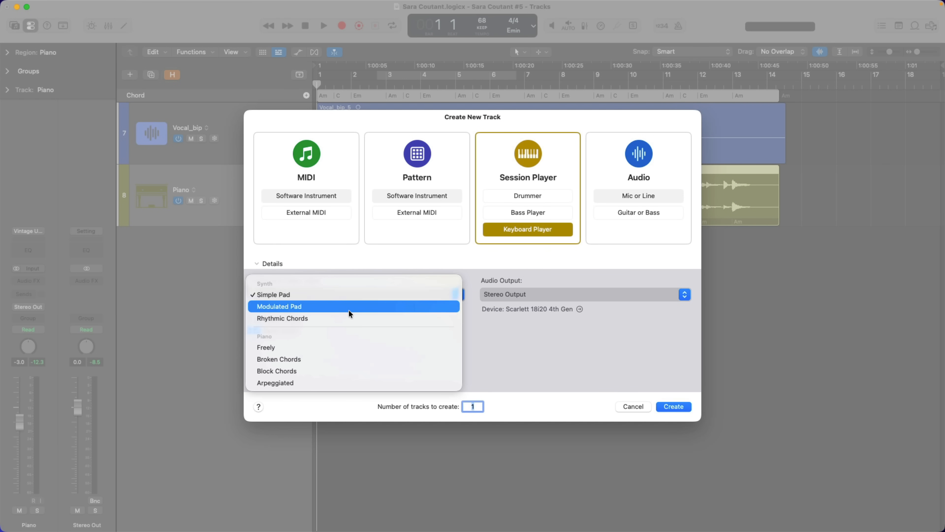
{"action": "left_click", "coordinate": [353, 264]}
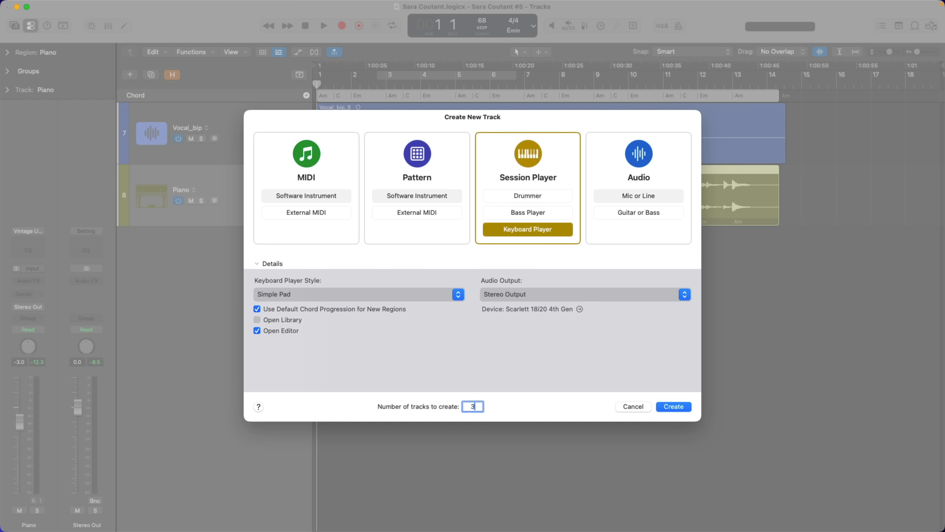
{"action": "key", "text": "Return"}
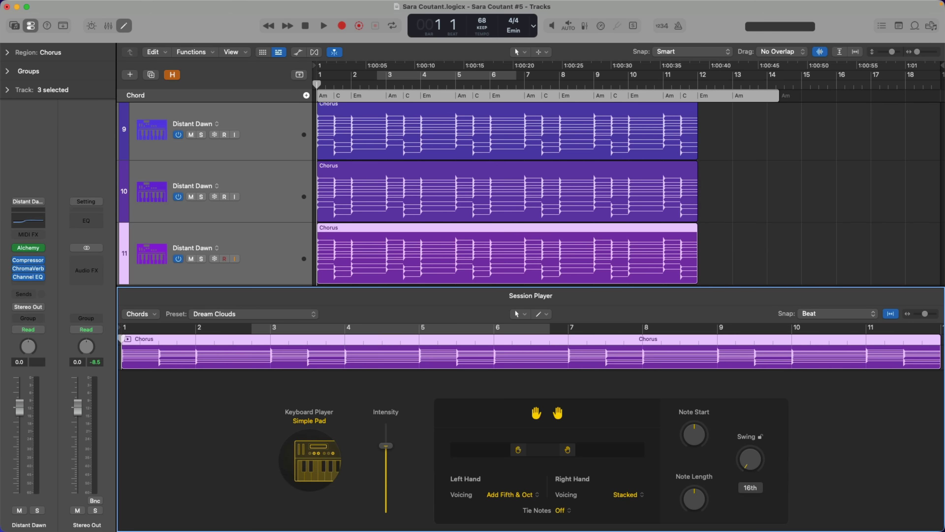
Step: Review the synth and piano styles available for the Keyboard Player on track 9
{"action": "left_click", "coordinate": [278, 129]}
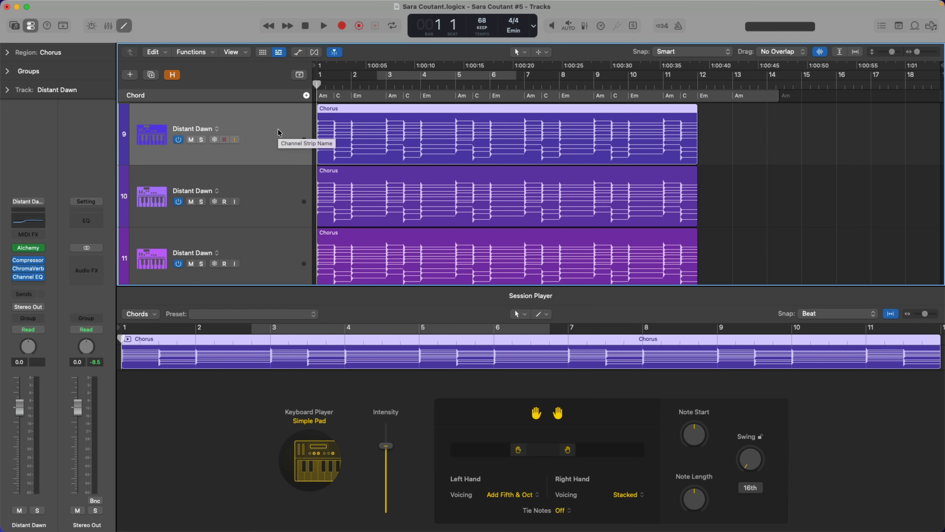
{"action": "left_click", "coordinate": [303, 446]}
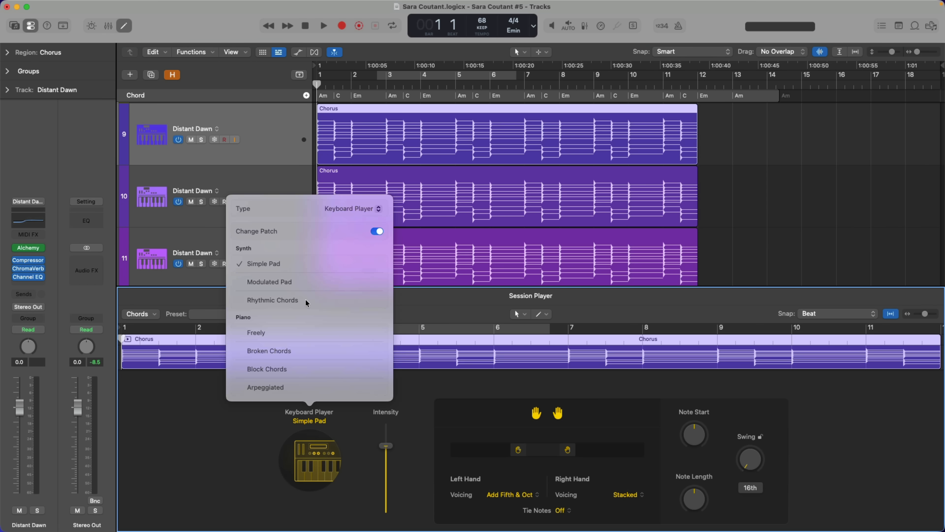
{"action": "left_click", "coordinate": [215, 376]}
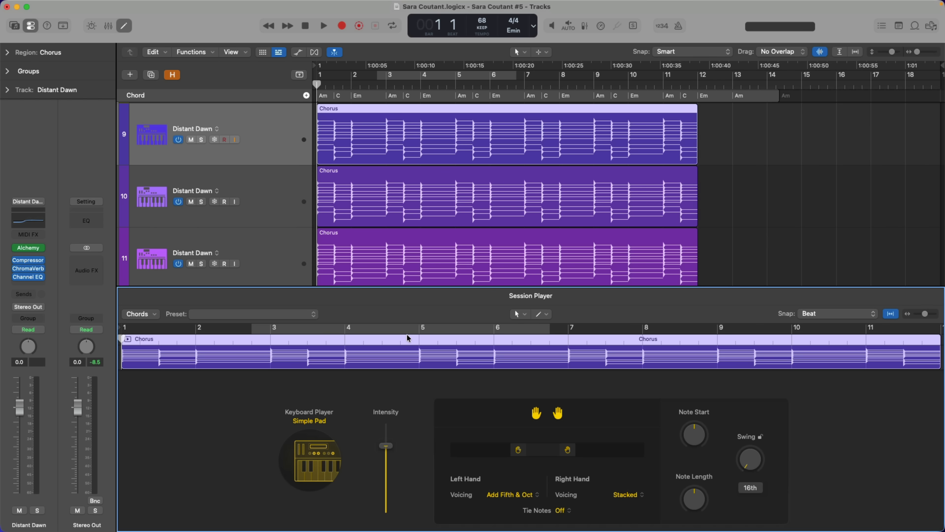
Step: Solo the Simple Pad on track 9 and play it from bar 1 into bar 2
{"action": "left_click", "coordinate": [202, 139]}
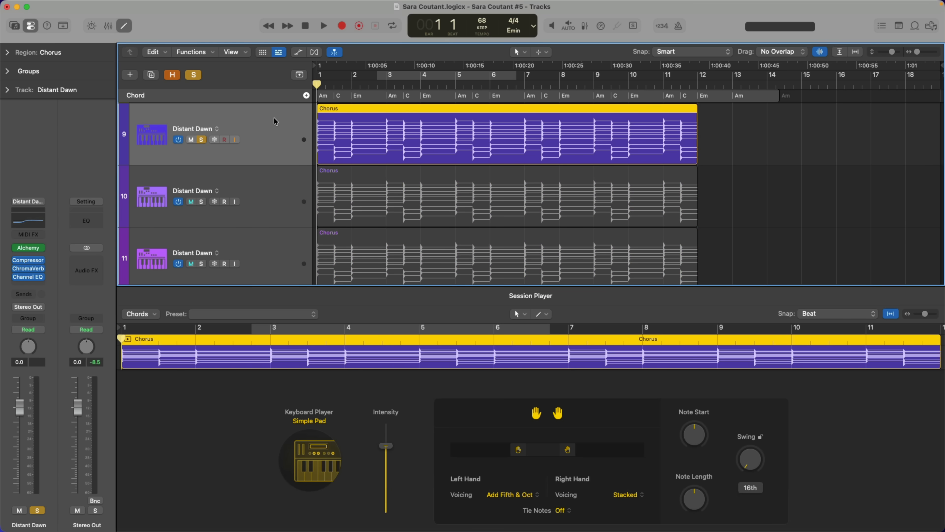
{"action": "key", "text": "space"}
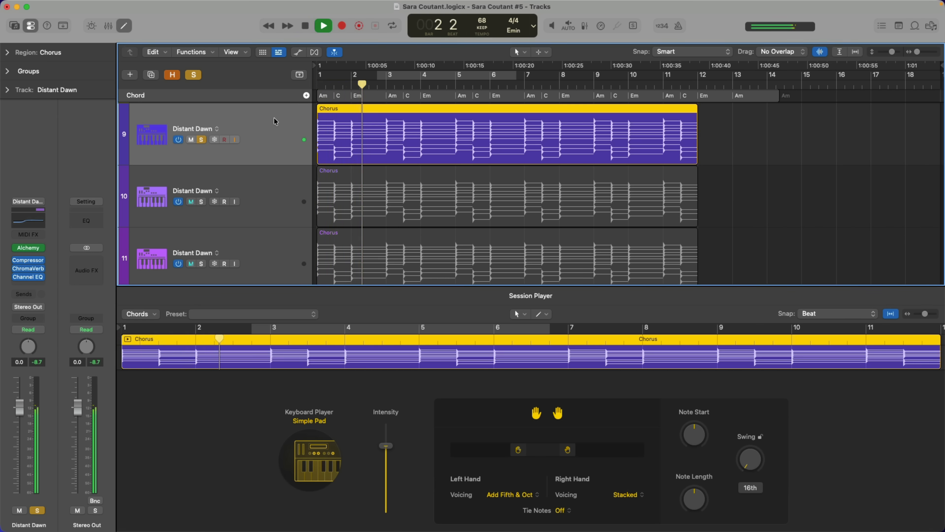
{"action": "key", "text": "space"}
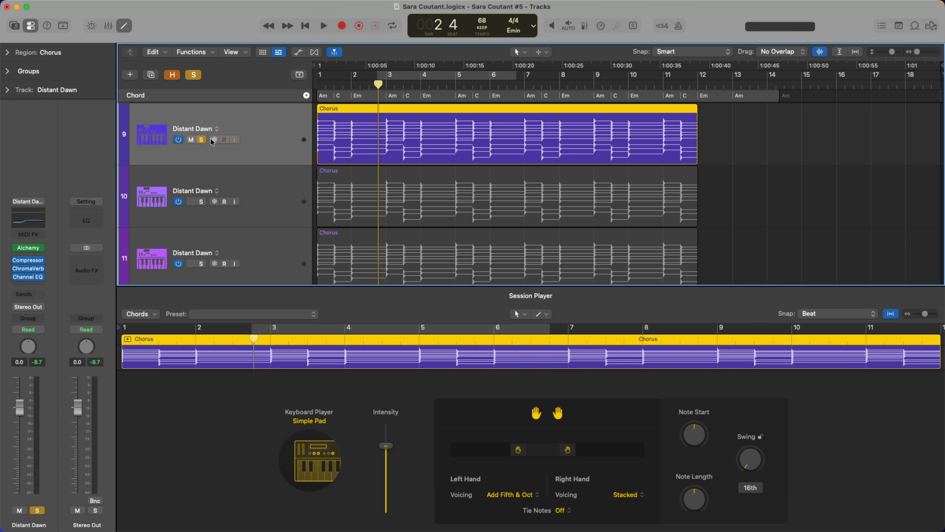
Step: Solo track 10 and set its Keyboard Player style to Rhythmic Chords
{"action": "left_click", "coordinate": [207, 170]}
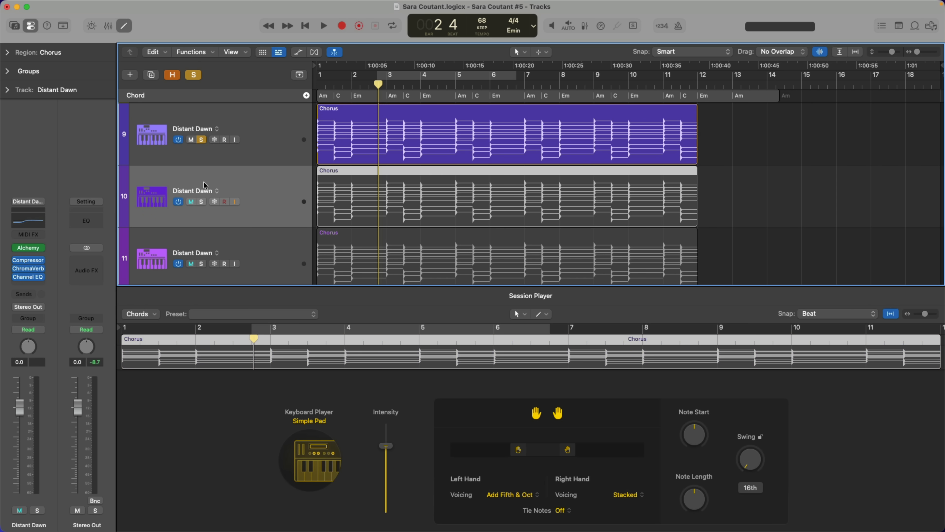
{"action": "left_click", "coordinate": [202, 201]}
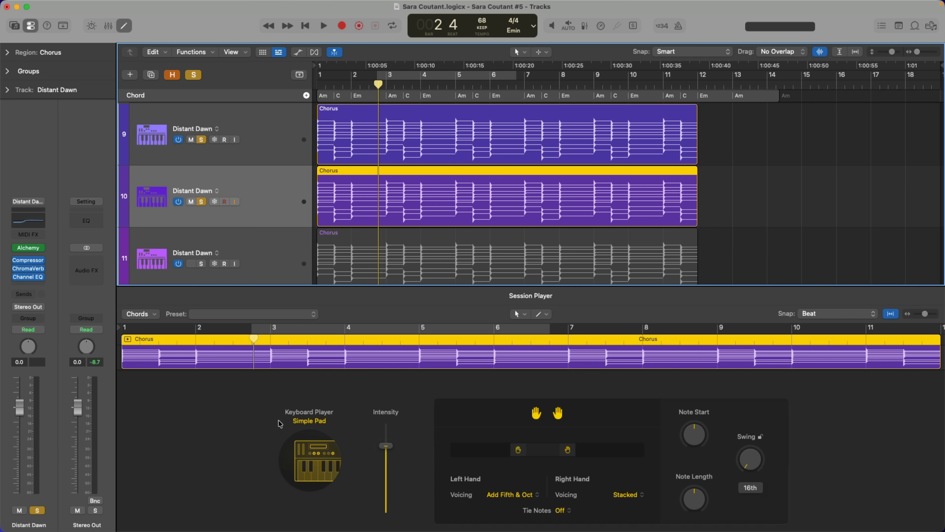
{"action": "left_click", "coordinate": [308, 446]}
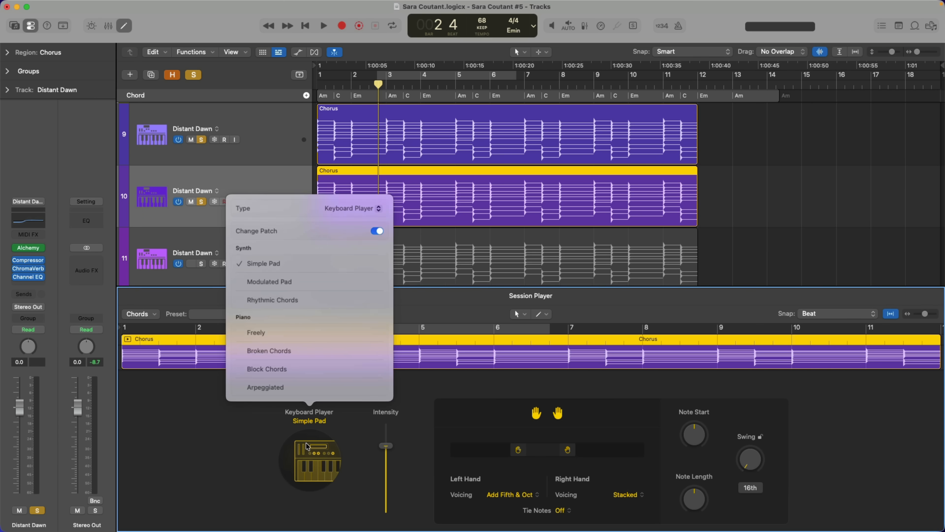
{"action": "left_click", "coordinate": [310, 300]}
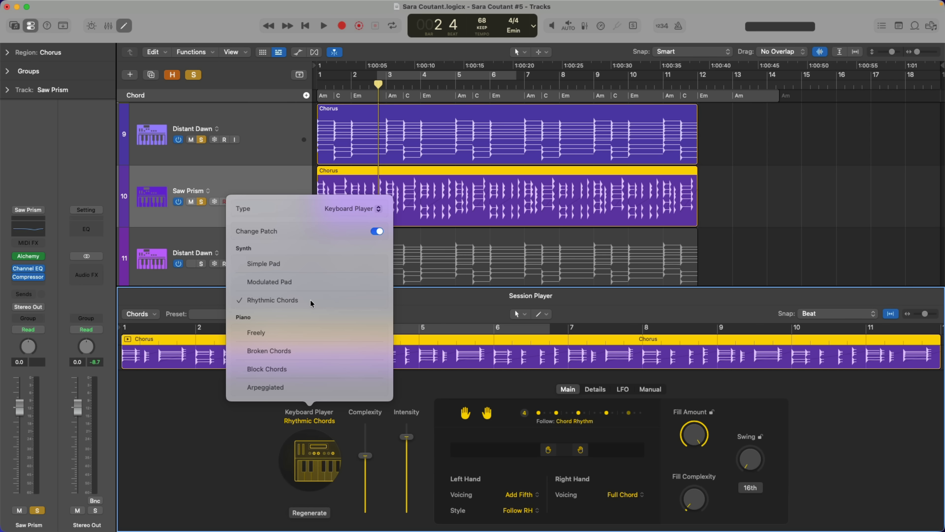
{"action": "left_click", "coordinate": [193, 415]}
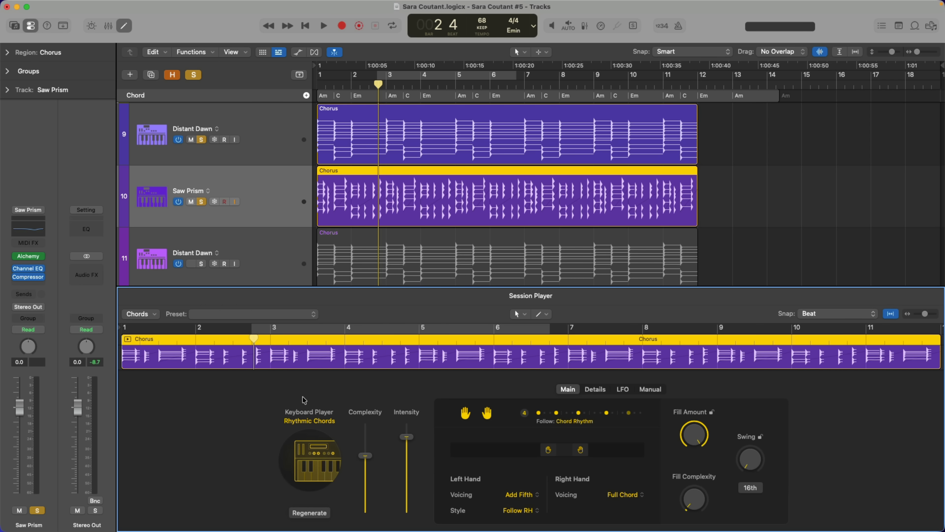
Step: Look through the Details, LFO and Manual settings of the Rhythmic Chords player on track 10
{"action": "left_click", "coordinate": [585, 391]}
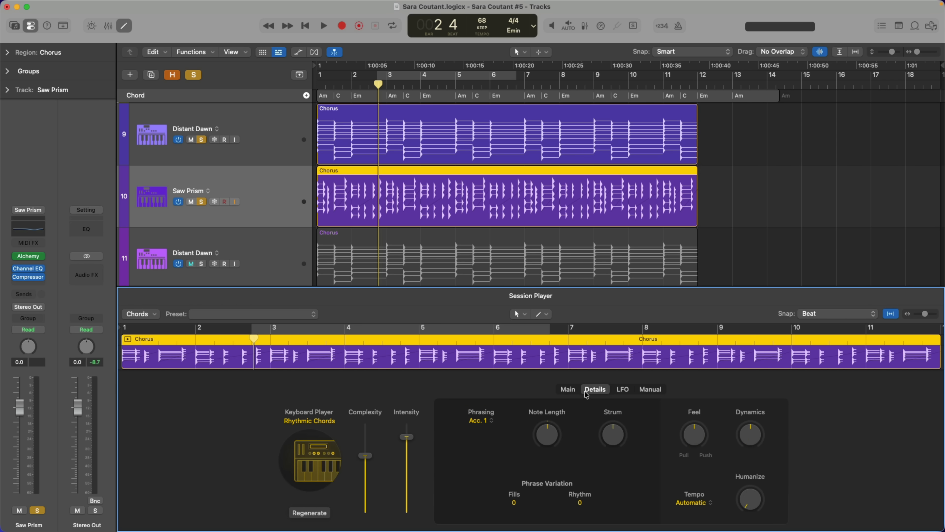
{"action": "left_click", "coordinate": [616, 393]}
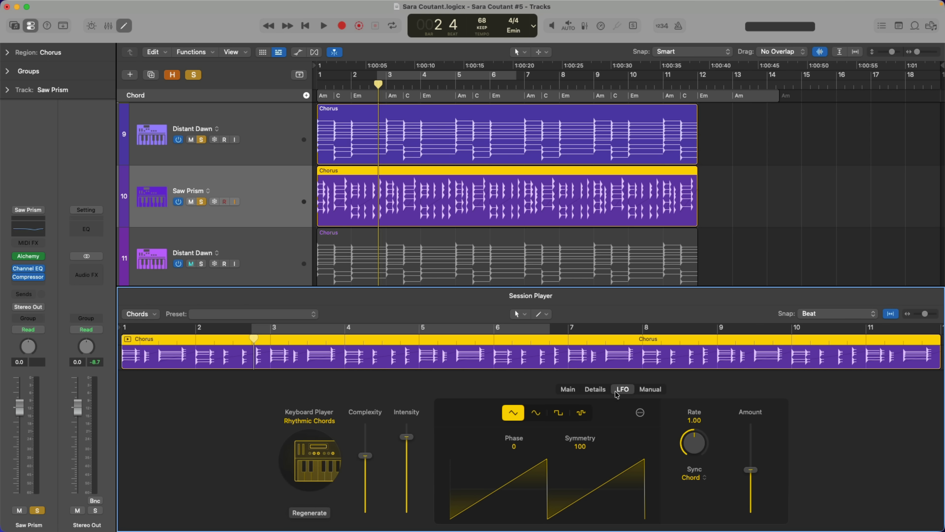
{"action": "left_click", "coordinate": [655, 393]}
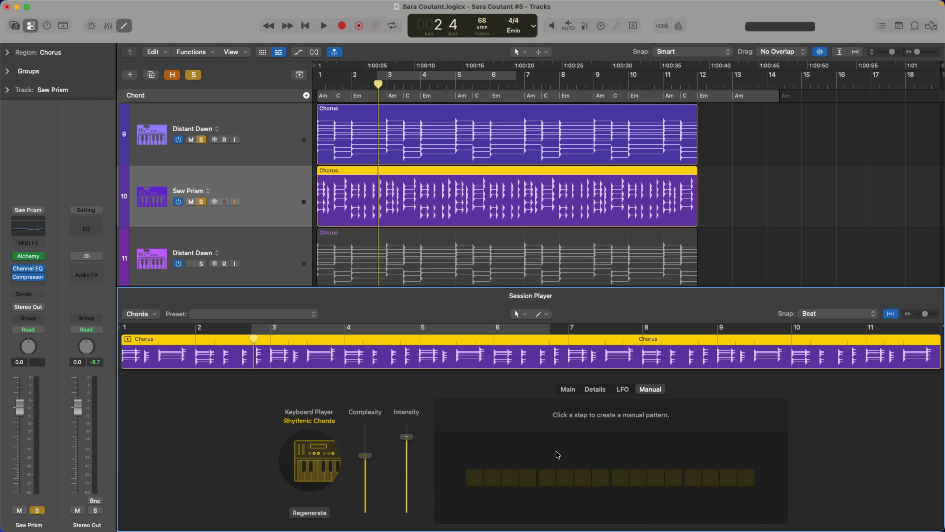
{"action": "left_click", "coordinate": [623, 391]}
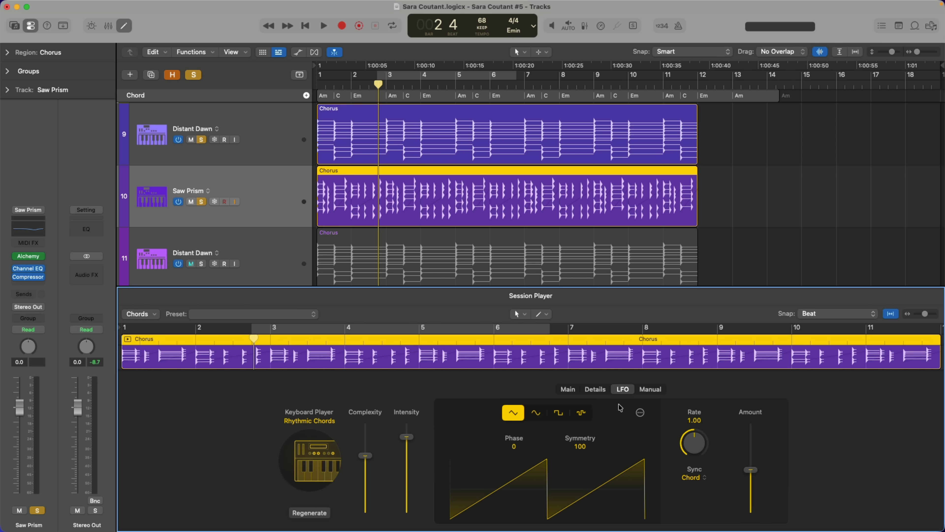
Step: Try the Modulated Pad style with its envelope settings on track 10, and switch back to Rhythmic Chords
{"action": "left_click", "coordinate": [316, 445]}
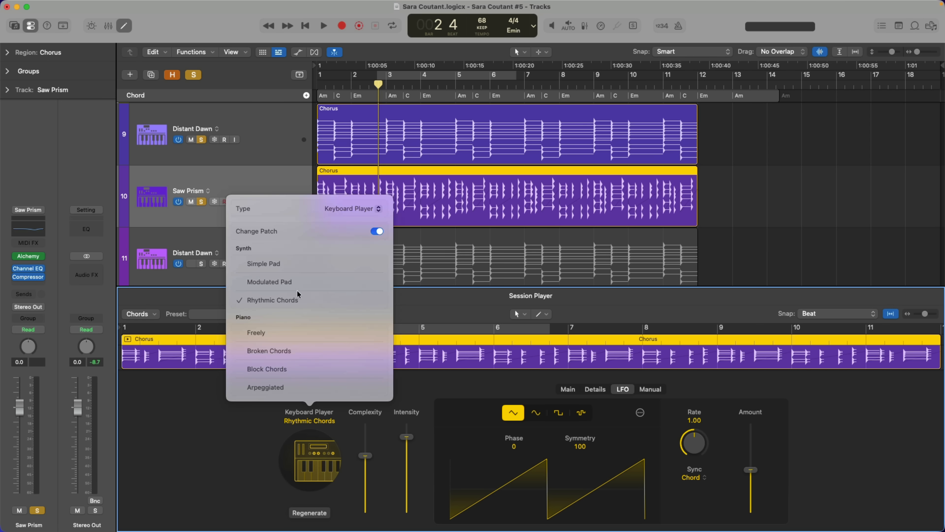
{"action": "left_click", "coordinate": [284, 280]}
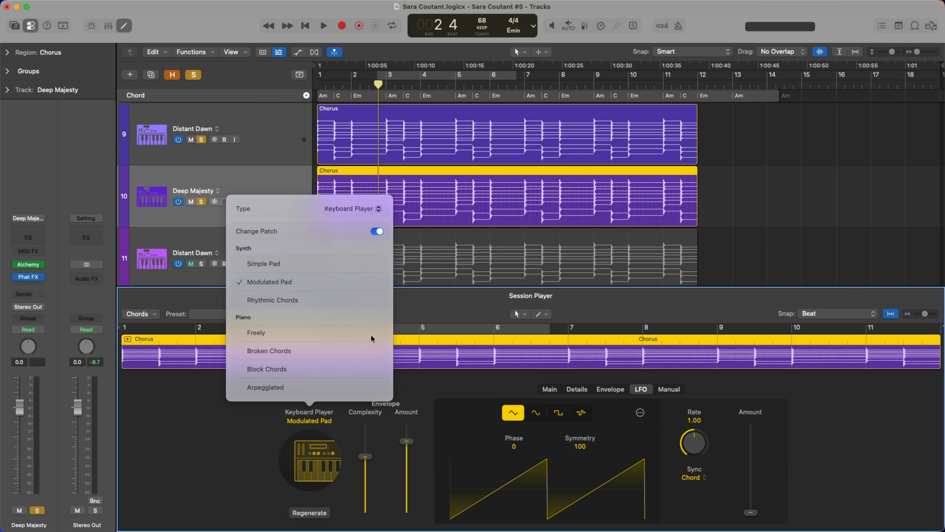
{"action": "left_click", "coordinate": [612, 392]}
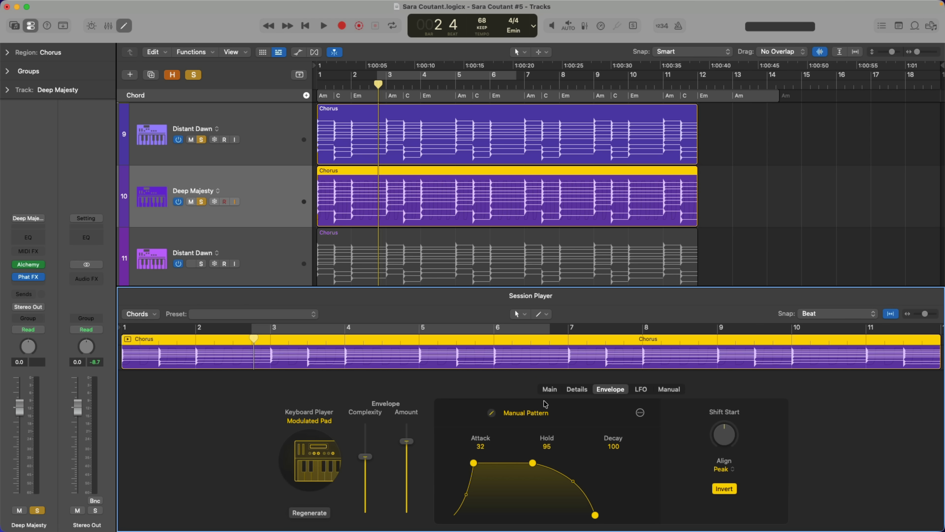
{"action": "left_click", "coordinate": [324, 451]}
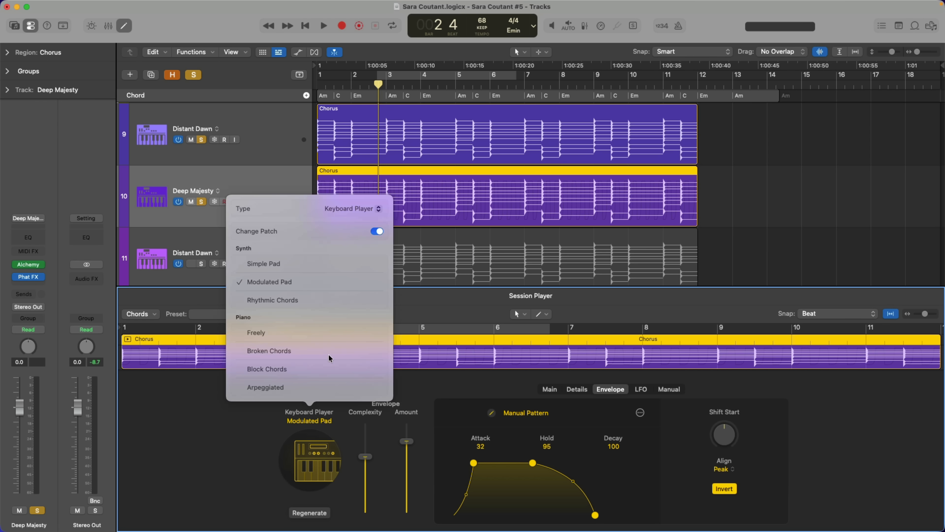
{"action": "left_click", "coordinate": [316, 300]}
{"action": "left_click", "coordinate": [265, 406]}
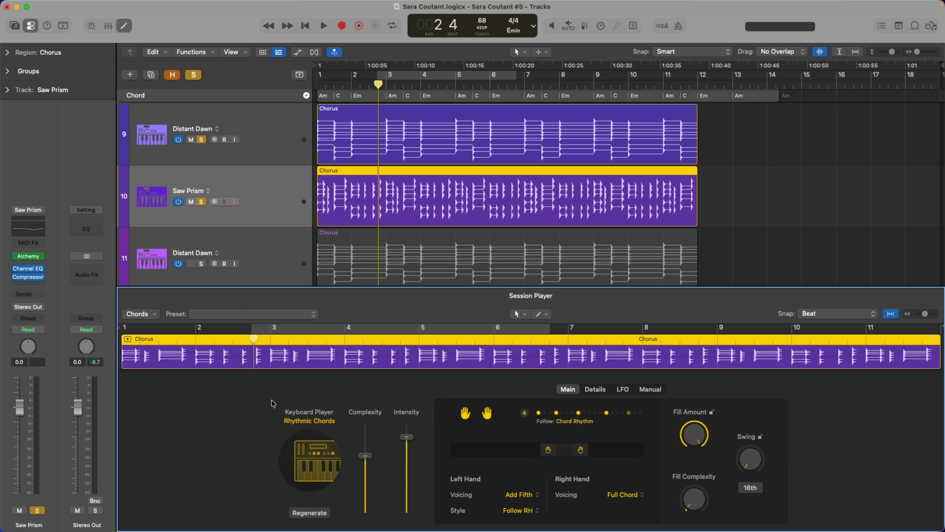
Step: Set the LFO symmetry of the Rhythmic Chords player to 18 while playing the soloed tracks from bar 1, and stop in bar 4
{"action": "left_click", "coordinate": [622, 389]}
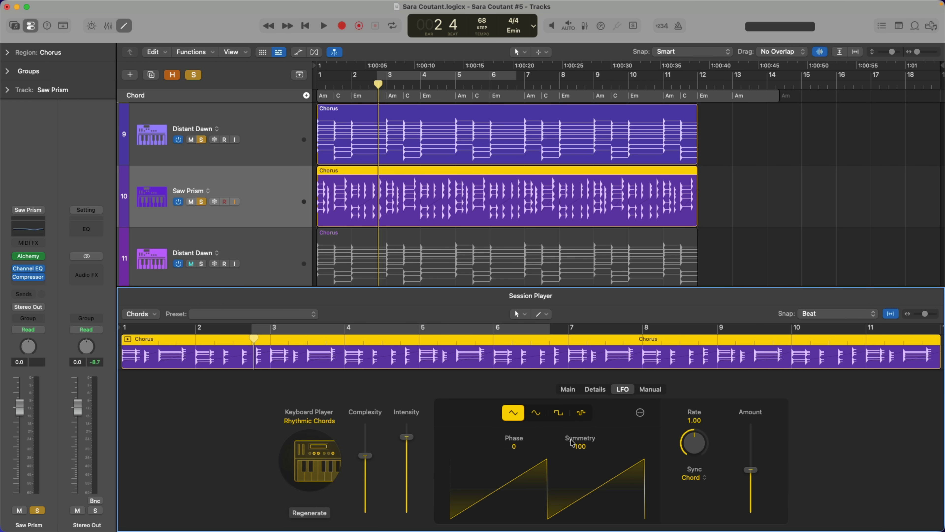
{"action": "key", "text": "Return"}
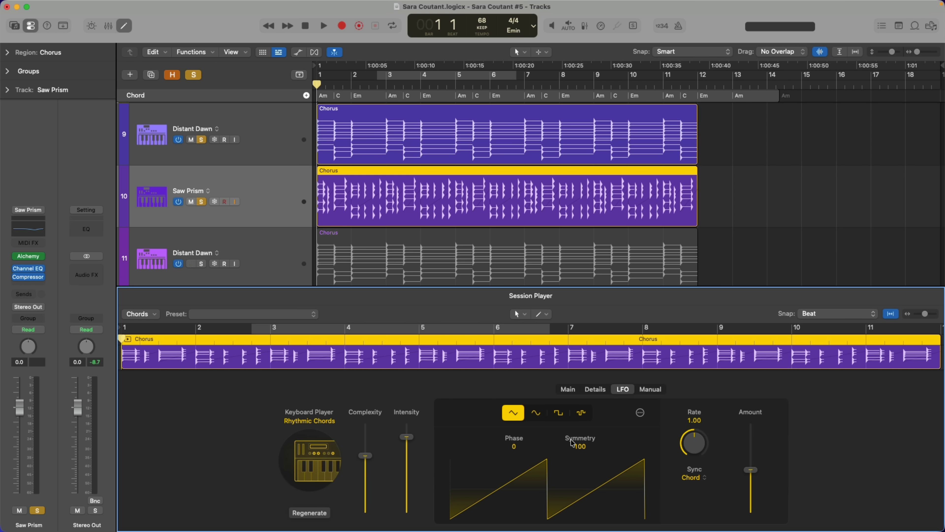
{"action": "key", "text": "space"}
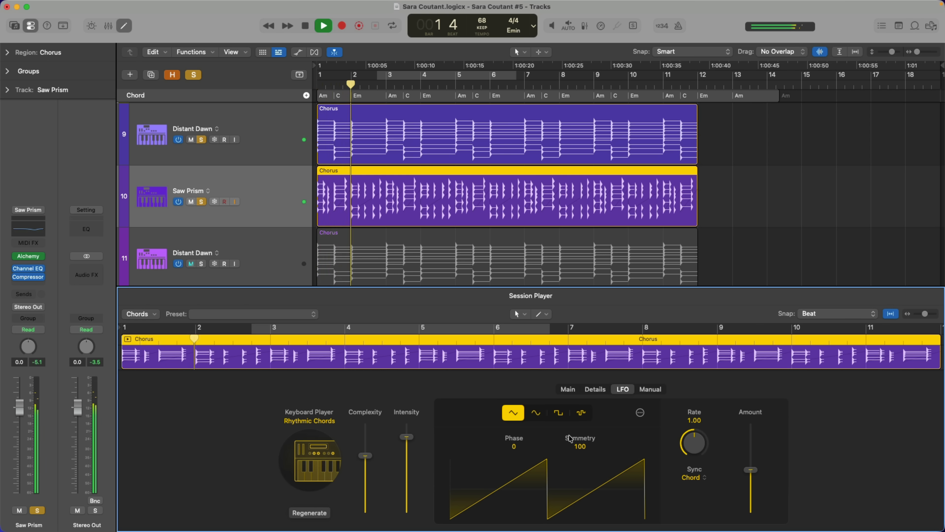
{"action": "left_click_drag", "start_coordinate": [576, 445], "coordinate": [570, 503]}
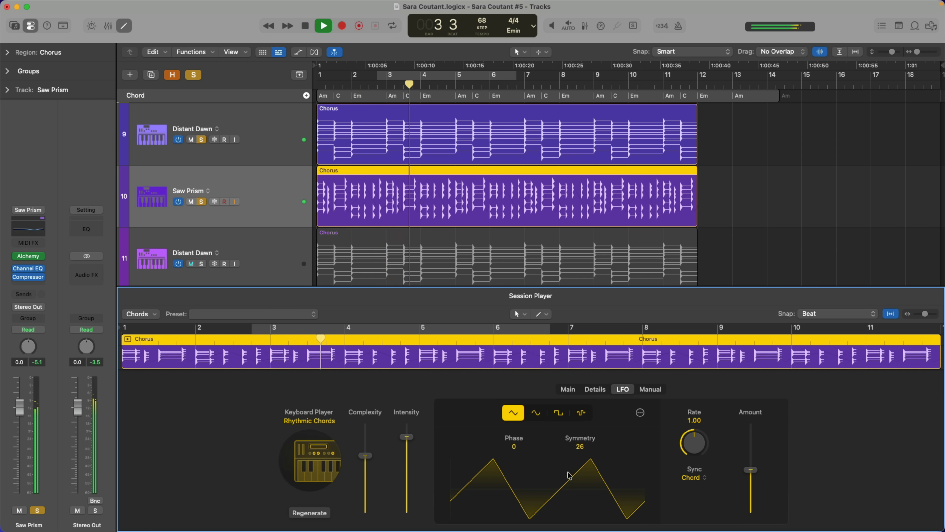
{"action": "left_click_drag", "start_coordinate": [573, 449], "coordinate": [579, 455]}
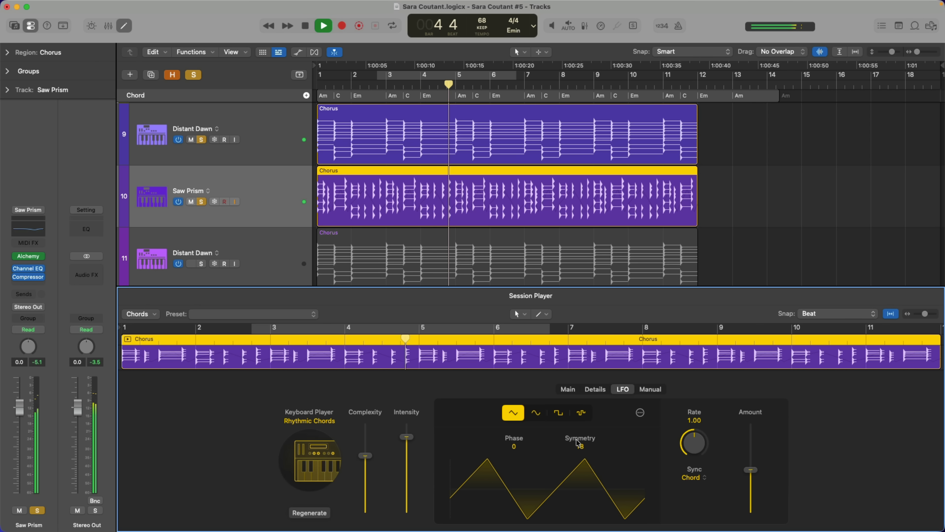
{"action": "key", "text": "space"}
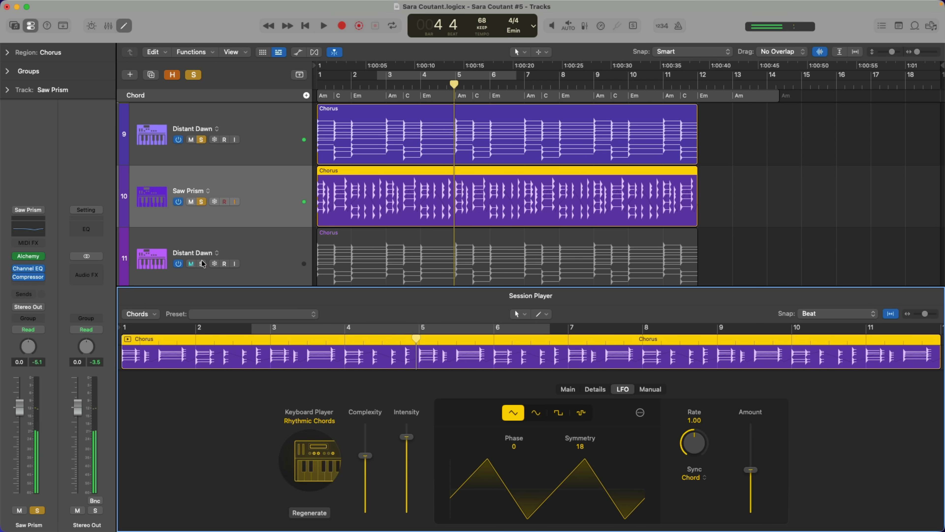
Step: Change the Session Player on track 11 to a Bass Player with the 808 Bass style
{"action": "left_click", "coordinate": [244, 238]}
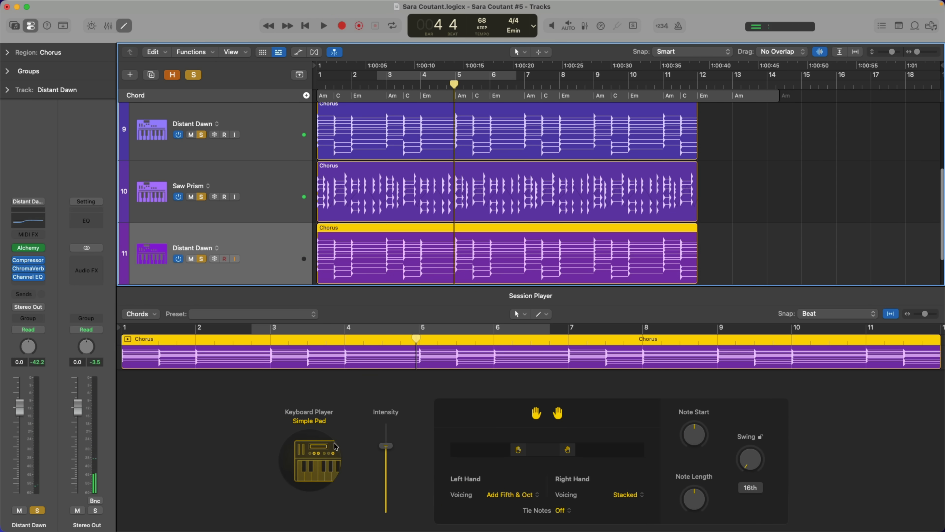
{"action": "left_click", "coordinate": [333, 448]}
{"action": "left_click", "coordinate": [357, 209]}
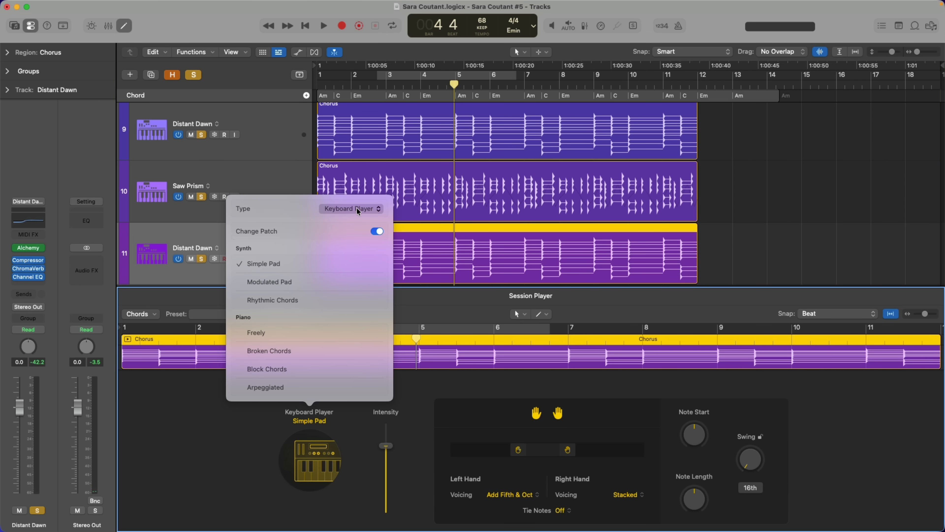
{"action": "left_click", "coordinate": [357, 198]}
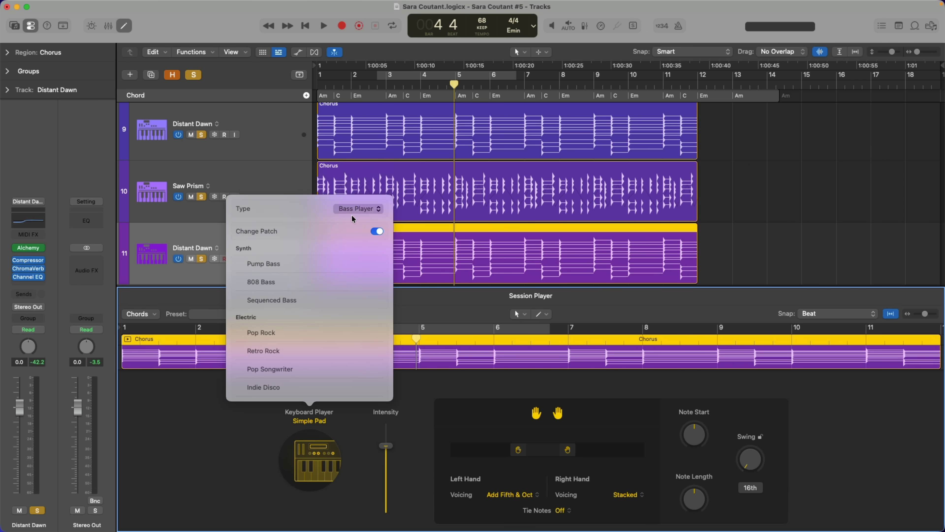
{"action": "left_click", "coordinate": [305, 283]}
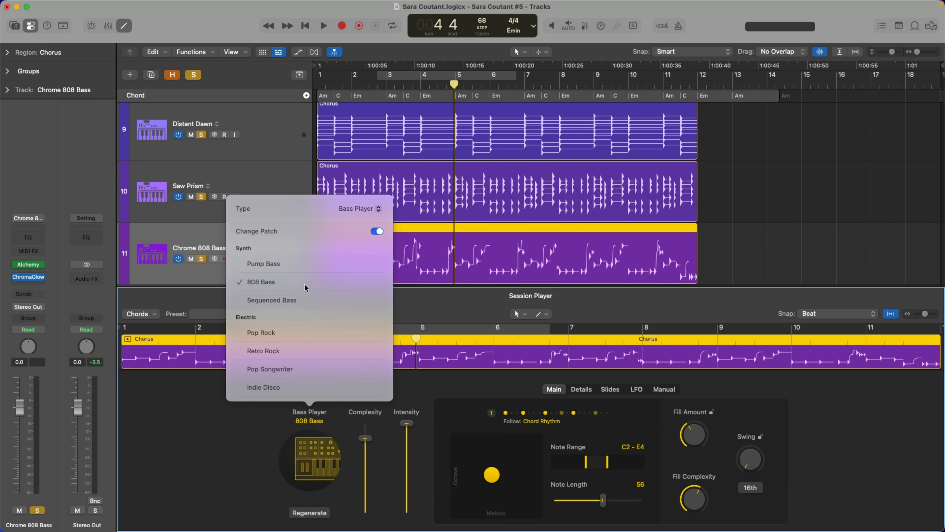
{"action": "left_click", "coordinate": [210, 237]}
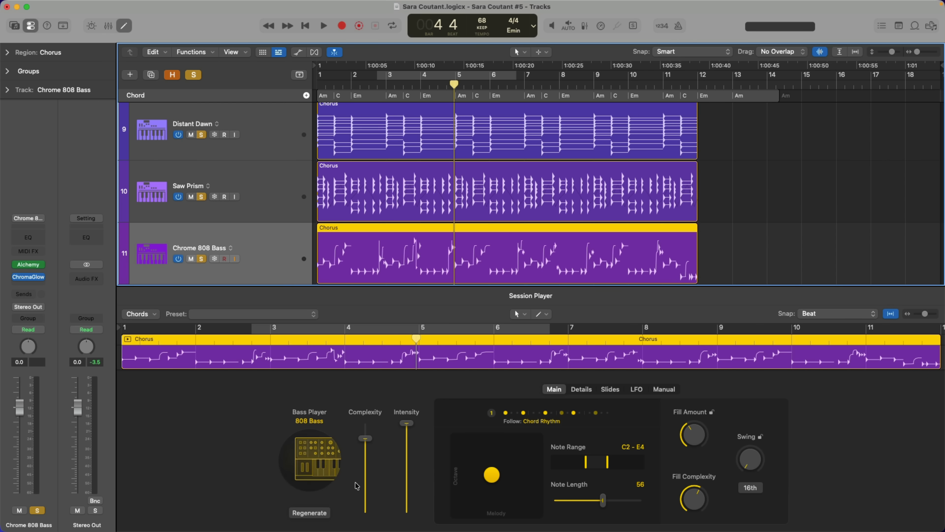
Step: Look through the Details, Slides, LFO and Manual settings of the 808 Bass player, and return to the Main settings
{"action": "left_click", "coordinate": [587, 390]}
{"action": "left_click", "coordinate": [612, 389]}
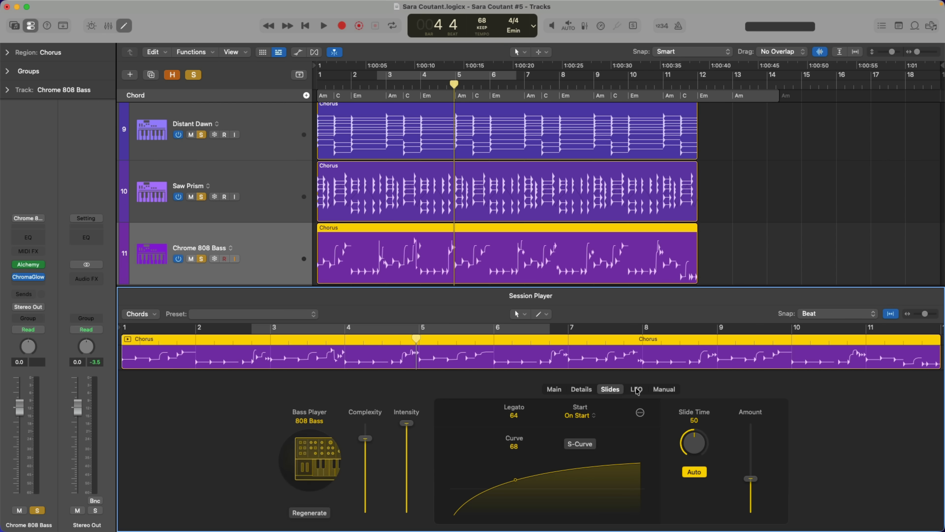
{"action": "left_click", "coordinate": [637, 390]}
{"action": "left_click", "coordinate": [672, 393]}
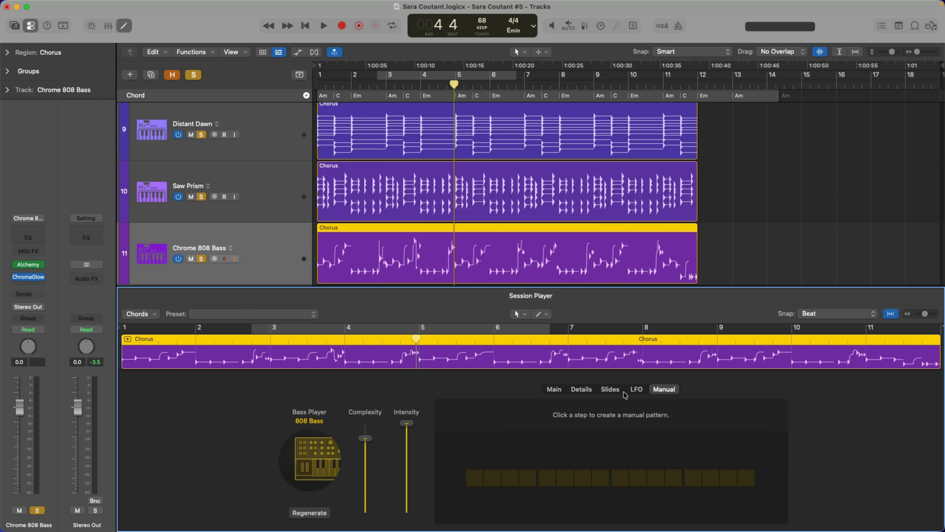
{"action": "left_click", "coordinate": [552, 388]}
Step: Play the three soloed synth tracks from bar 1 to hear the 808 bass, and stop in bar 2
{"action": "key", "text": "Return"}
{"action": "key", "text": "space"}
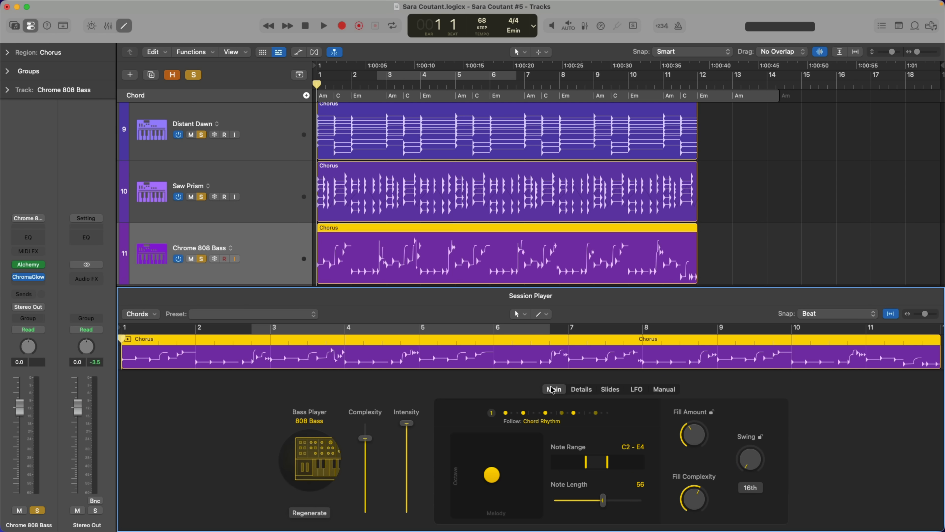
{"action": "key", "text": "space"}
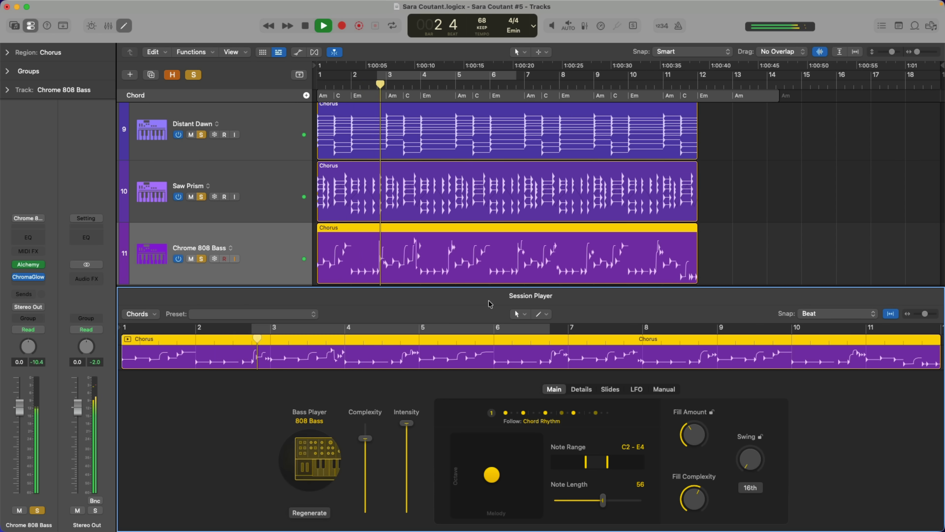
{"action": "key", "text": "space"}
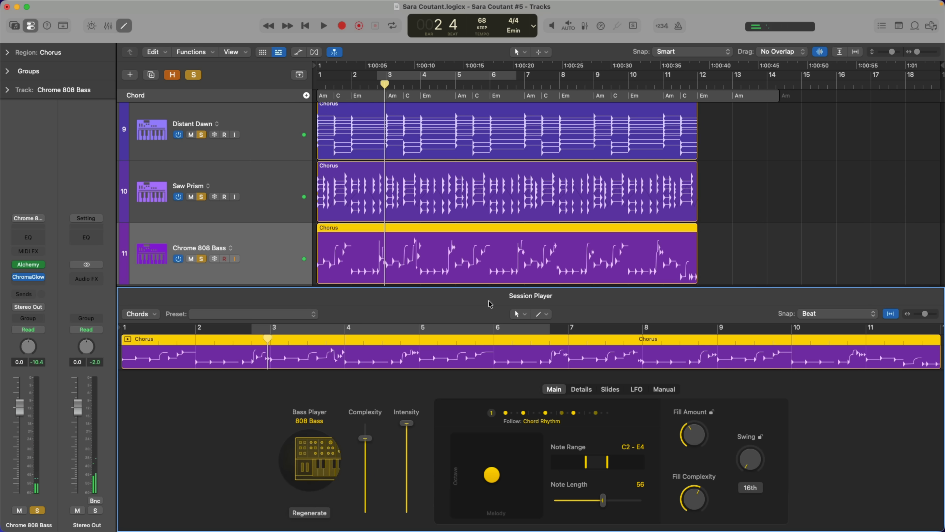
Step: Replace the Alchemy instrument on track 10 with External Instrument
{"action": "left_click", "coordinate": [292, 196]}
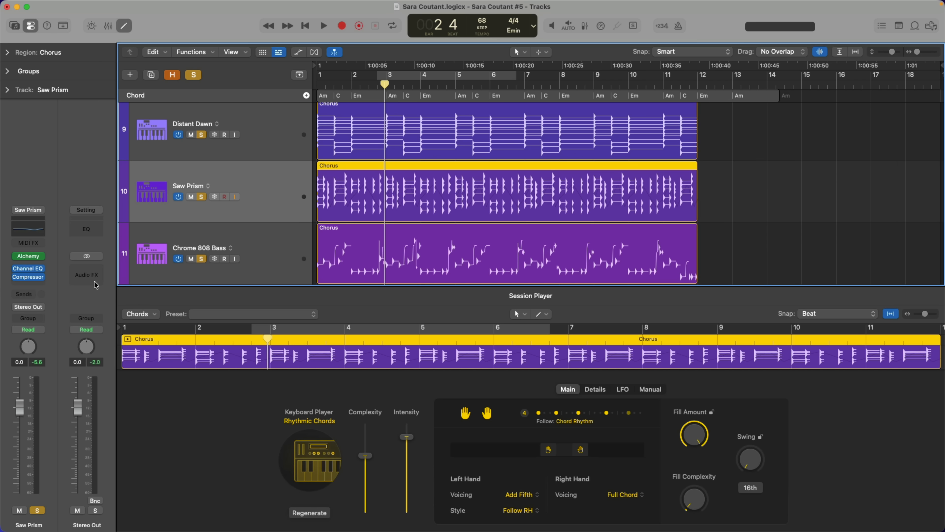
{"action": "left_click", "coordinate": [43, 258]}
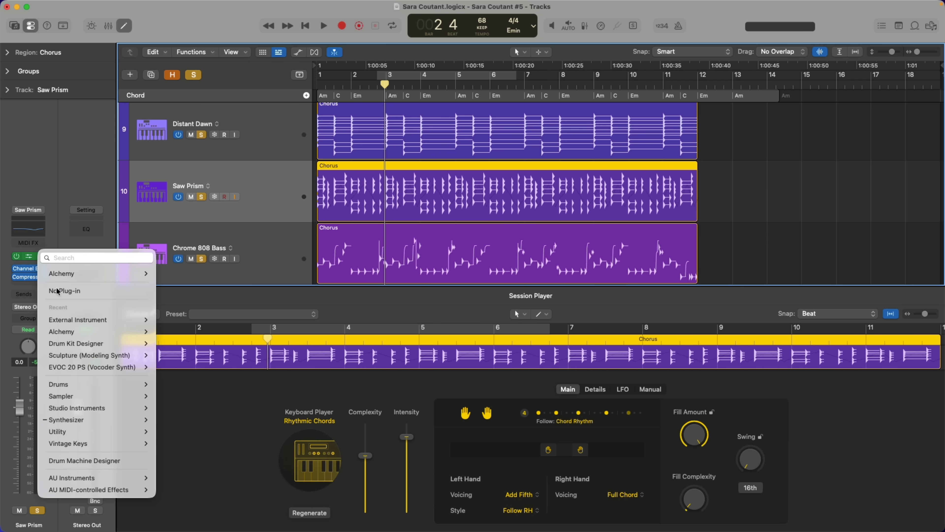
{"action": "mouse_move", "coordinate": [112, 320]}
{"action": "left_click", "coordinate": [169, 318]}
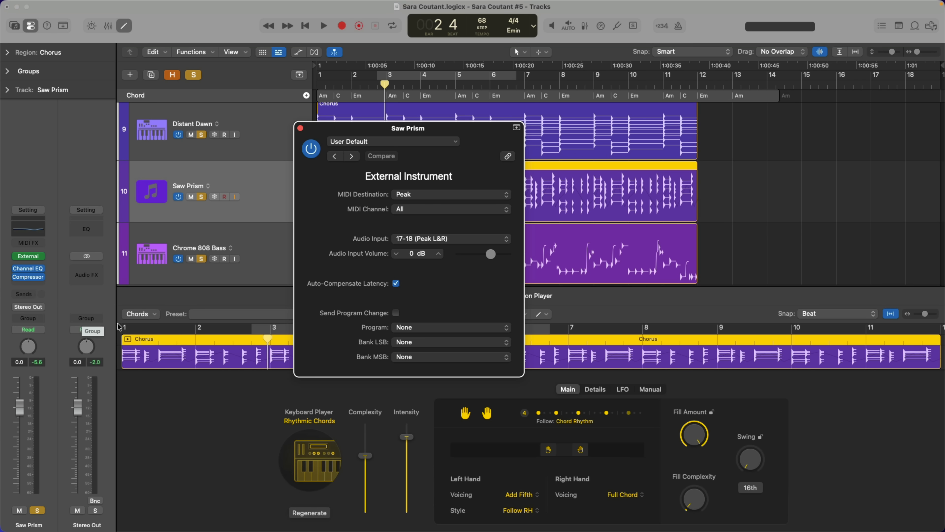
Step: Unsolo tracks 11 and 9, and play track 10 alone through the external Peak synth from bar 1 to bar 2
{"action": "left_click", "coordinate": [202, 258]}
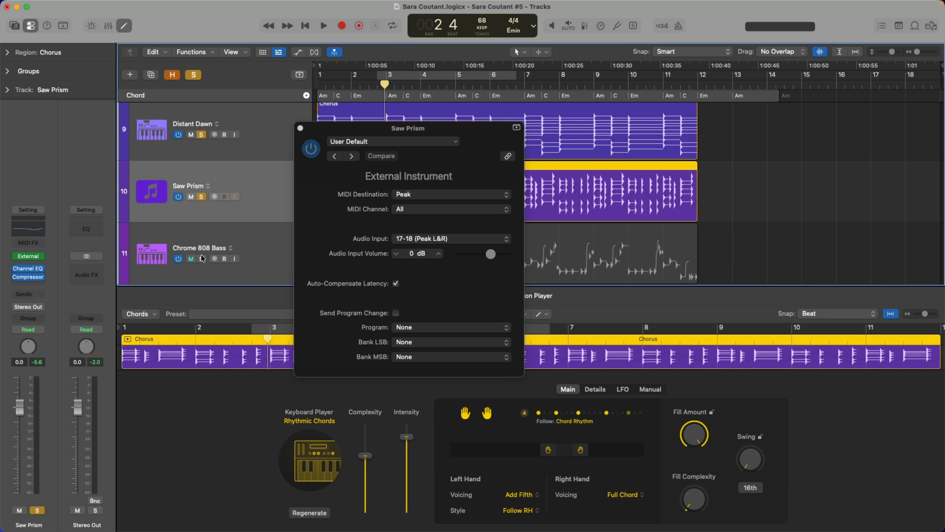
{"action": "left_click", "coordinate": [202, 135]}
{"action": "key", "text": "Return"}
{"action": "key", "text": "space"}
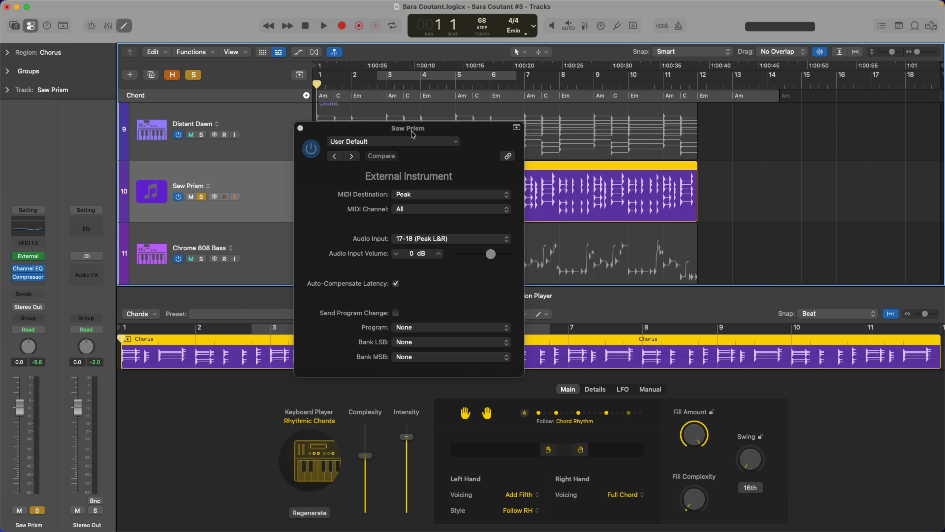
{"action": "left_click_drag", "start_coordinate": [457, 129], "coordinate": [662, 117]}
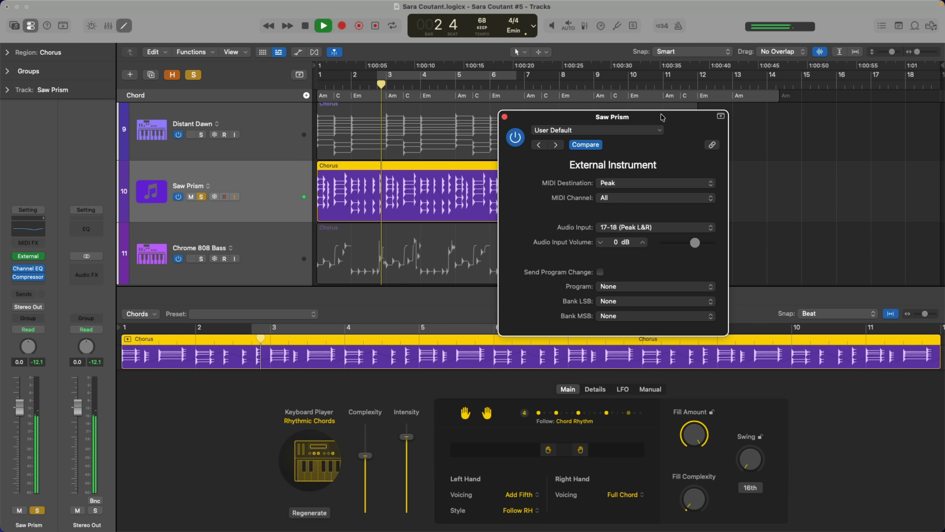
{"action": "key", "text": "space"}
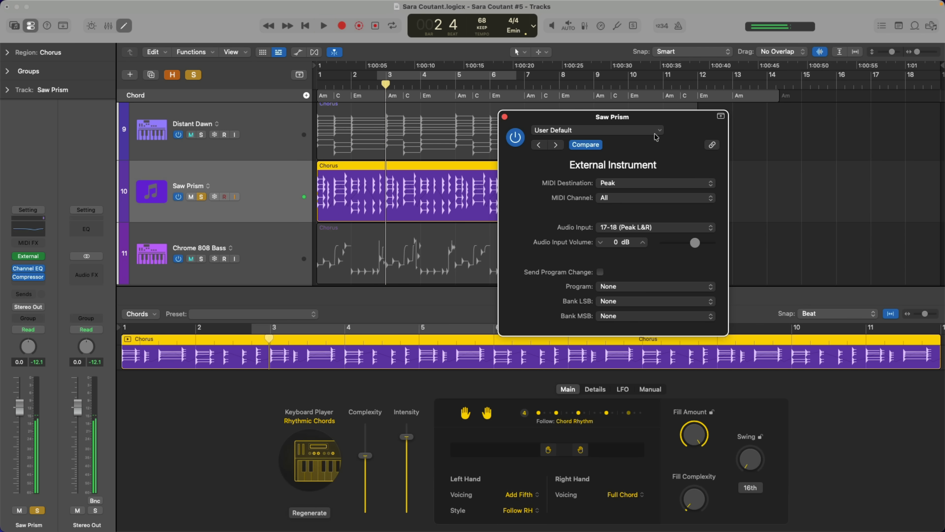
Step: Set the CC target of the Rhythmic Chords LFO on track 10 to CC 29
{"action": "left_click", "coordinate": [632, 390]}
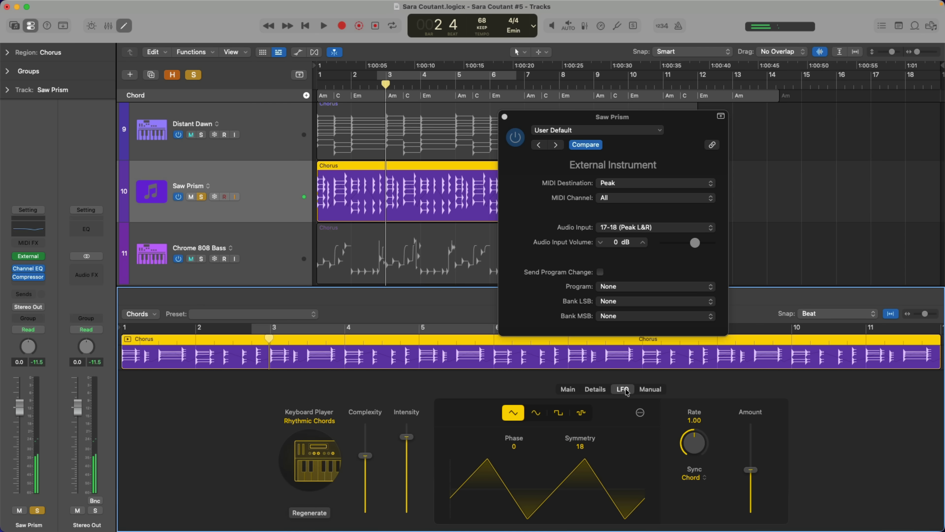
{"action": "left_click", "coordinate": [640, 414]}
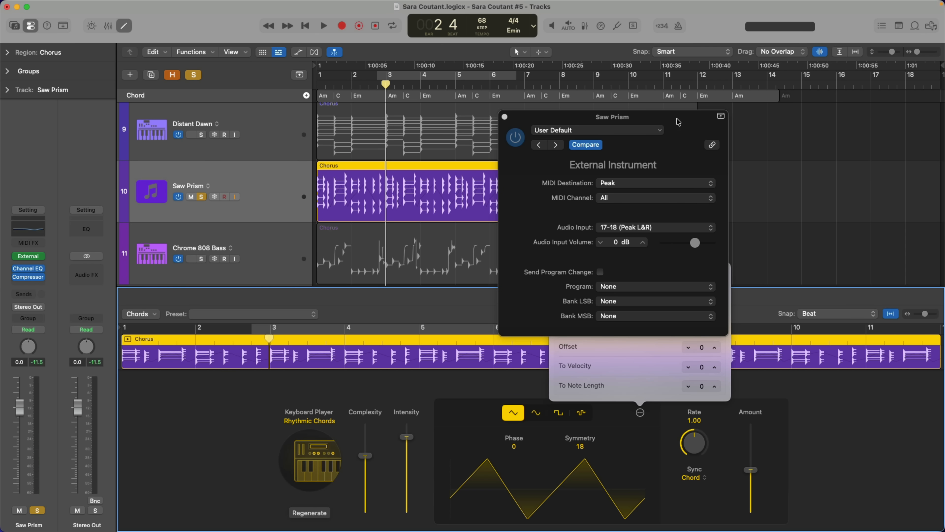
{"action": "left_click_drag", "start_coordinate": [676, 119], "coordinate": [498, 84]}
{"action": "left_click", "coordinate": [640, 412]}
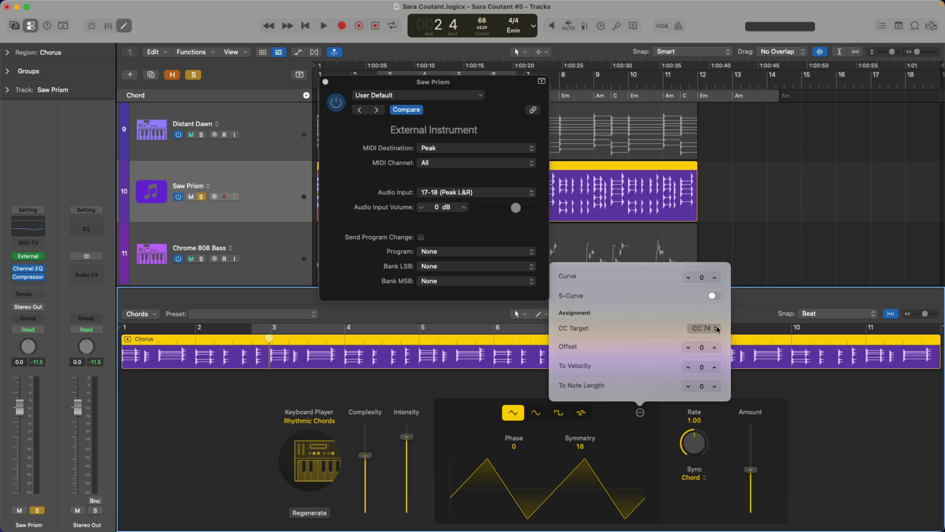
{"action": "left_click", "coordinate": [716, 328]}
{"action": "scroll", "coordinate": [718, 148], "scroll_direction": "up", "scroll_amount": 8}
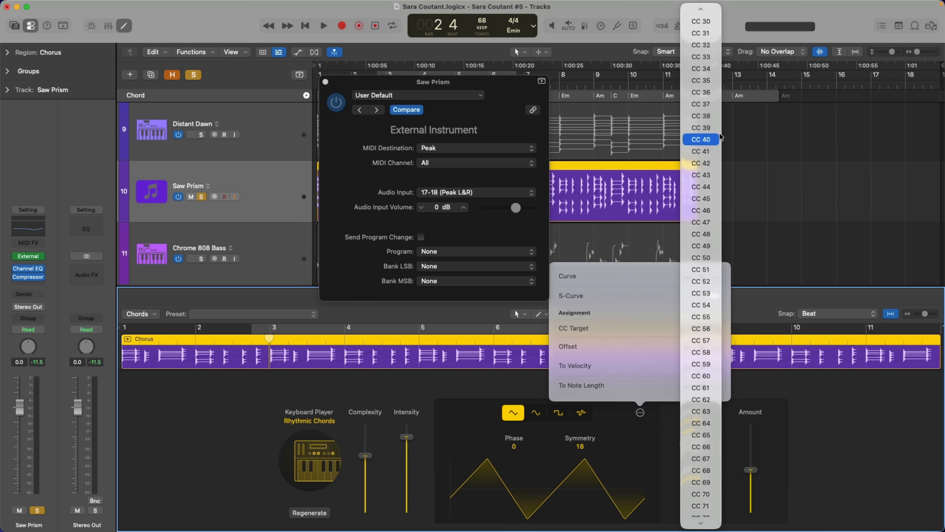
{"action": "left_click", "coordinate": [708, 81]}
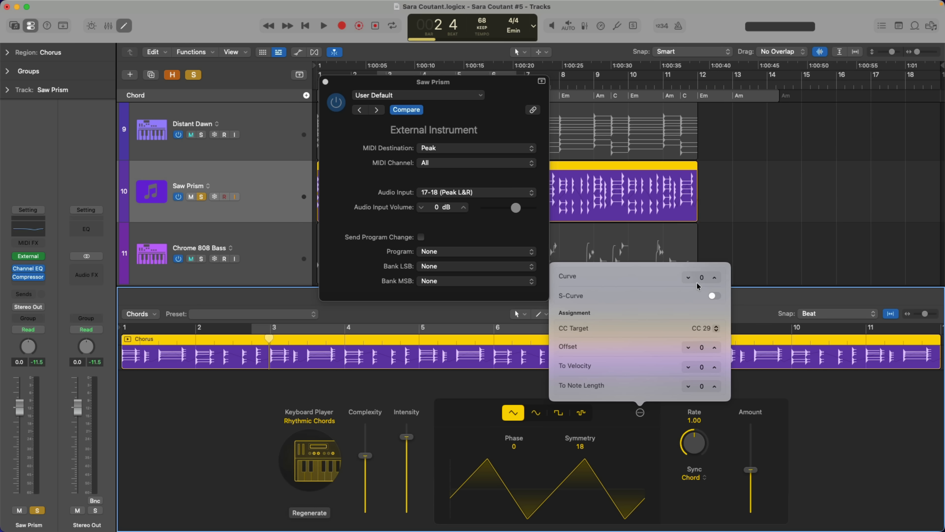
{"action": "left_click", "coordinate": [756, 300]}
Step: Play track 10 from bar 1, set the LFO symmetry to about 77 during playback, and stop
{"action": "key", "text": "Return"}
{"action": "key", "text": "space"}
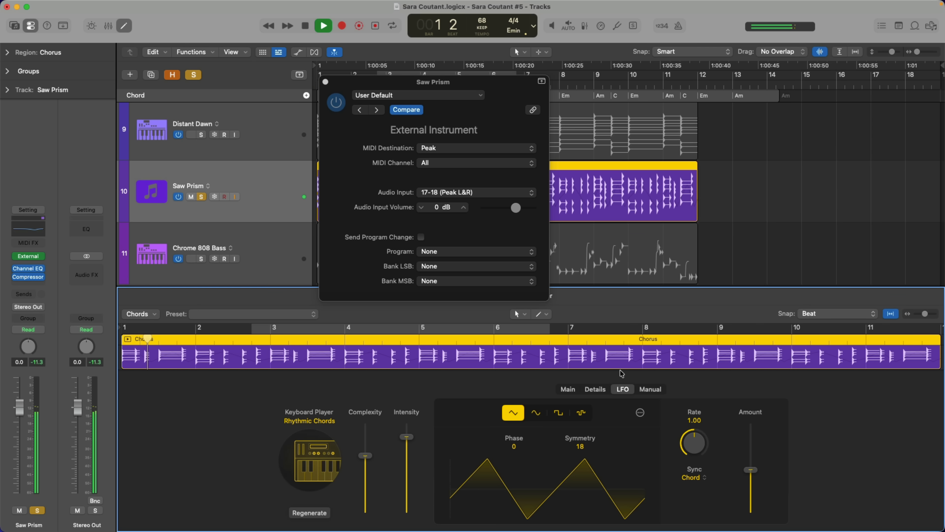
{"action": "left_click_drag", "start_coordinate": [488, 206], "coordinate": [701, 224]}
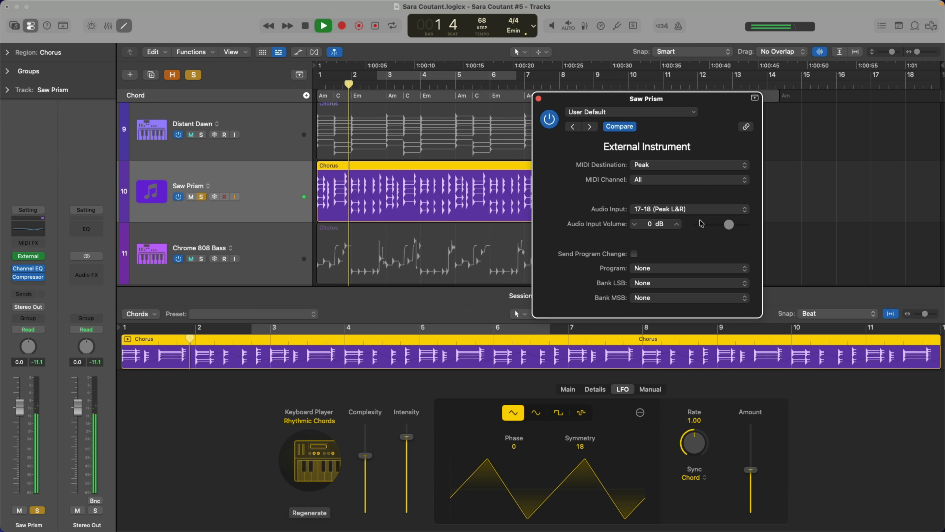
{"action": "left_click_drag", "start_coordinate": [580, 446], "coordinate": [586, 404]}
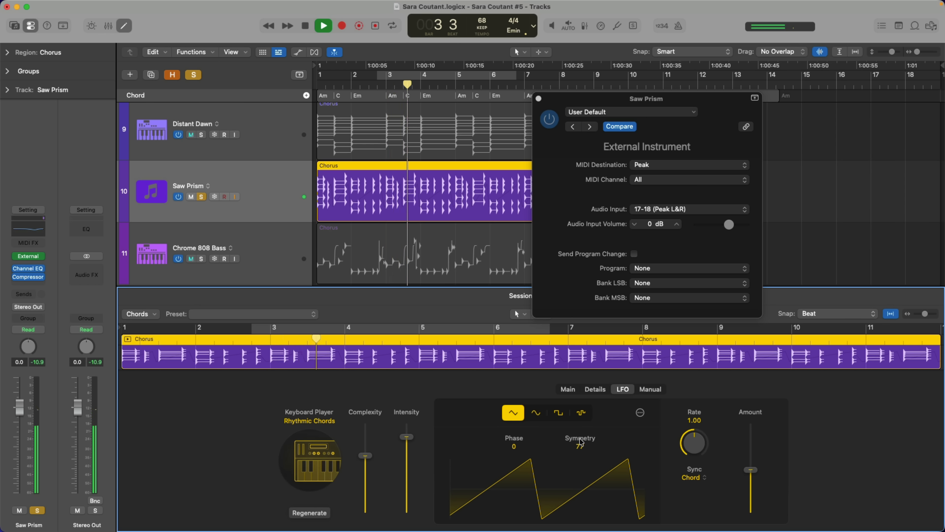
{"action": "key", "text": "space"}
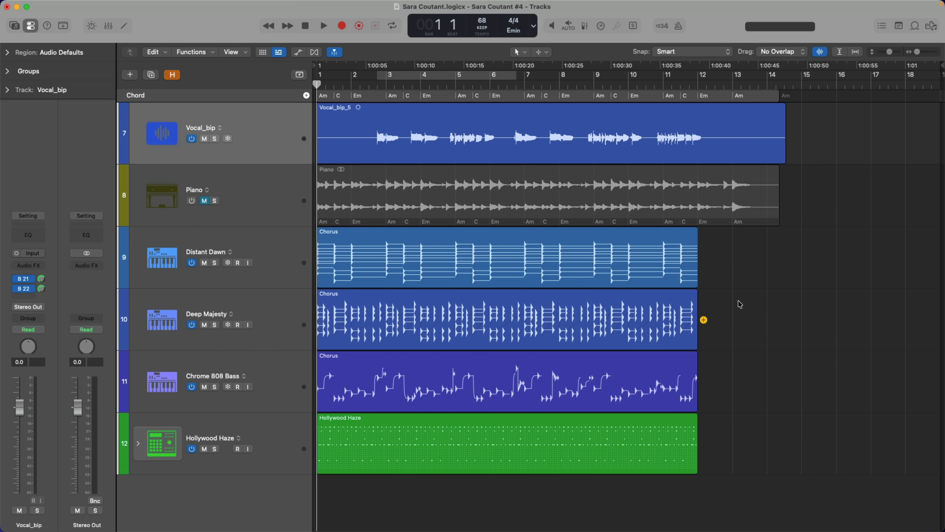
Step: Open the Hollywood Haze pattern region on track 12 in the Step Sequencer
{"action": "double_click", "coordinate": [629, 424]}
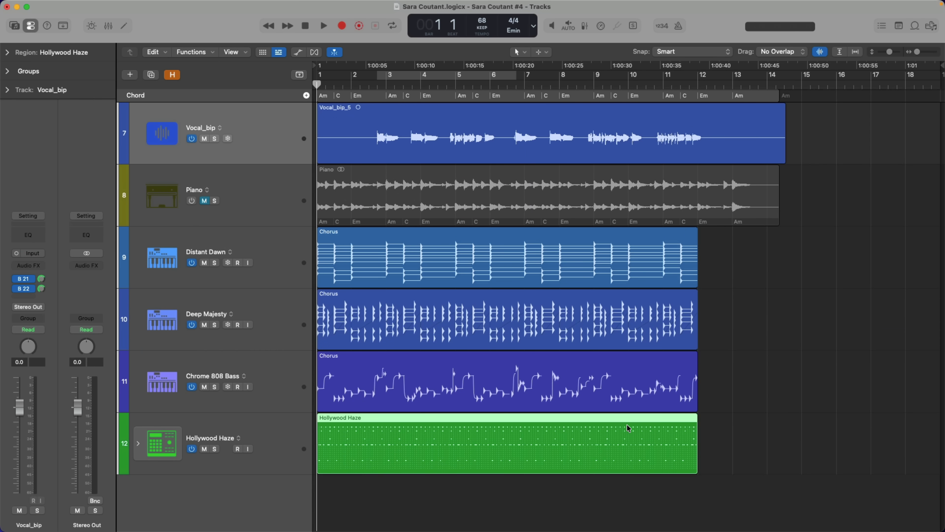
{"action": "key", "text": "super+Up"}
{"action": "key", "text": "super+Up"}
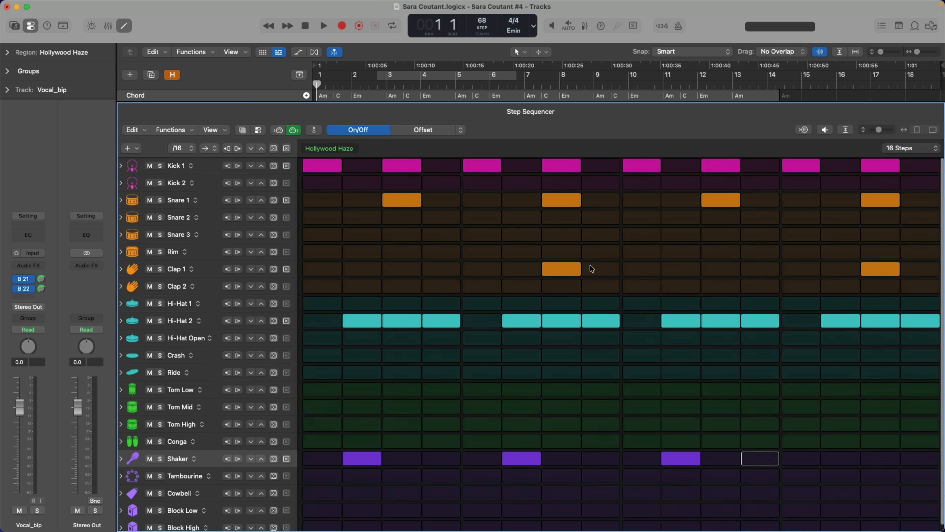
Step: Try randomizing the on/off steps of the Kick 1 row, and view its randomization probability setting
{"action": "left_click", "coordinate": [274, 164]}
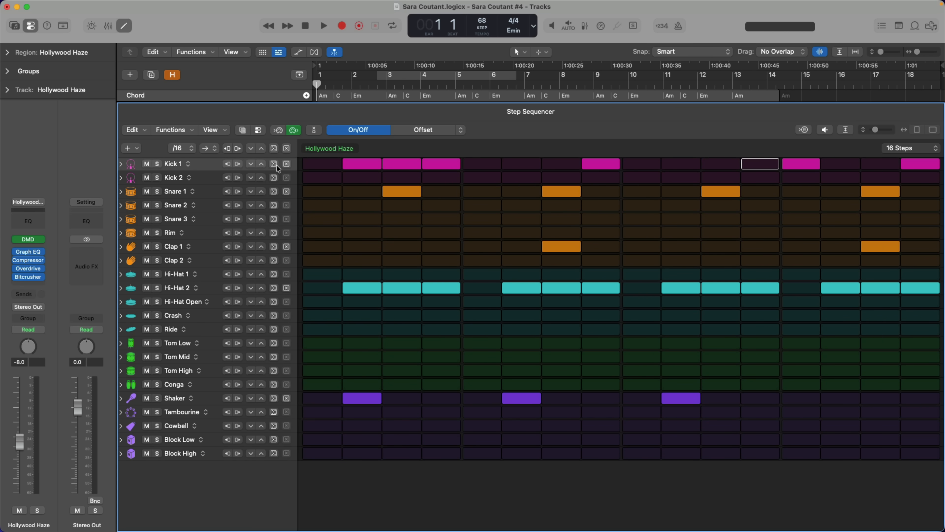
{"action": "left_click", "coordinate": [276, 164]}
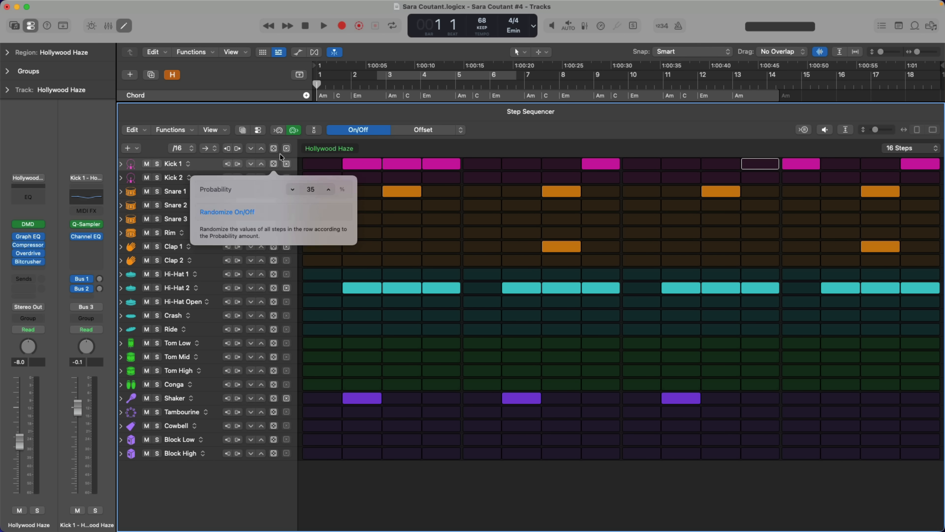
{"action": "left_click", "coordinate": [280, 153]}
{"action": "key", "text": "super+z"}
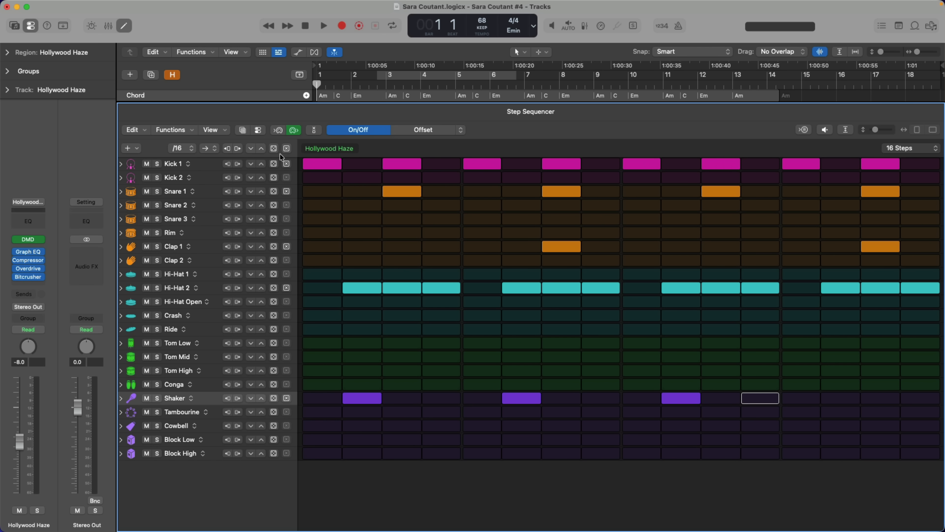
Step: Switch the Step Sequencer to editing Velocity / Value, and enlarge the Hi-Hat 2 row
{"action": "left_click", "coordinate": [464, 130]}
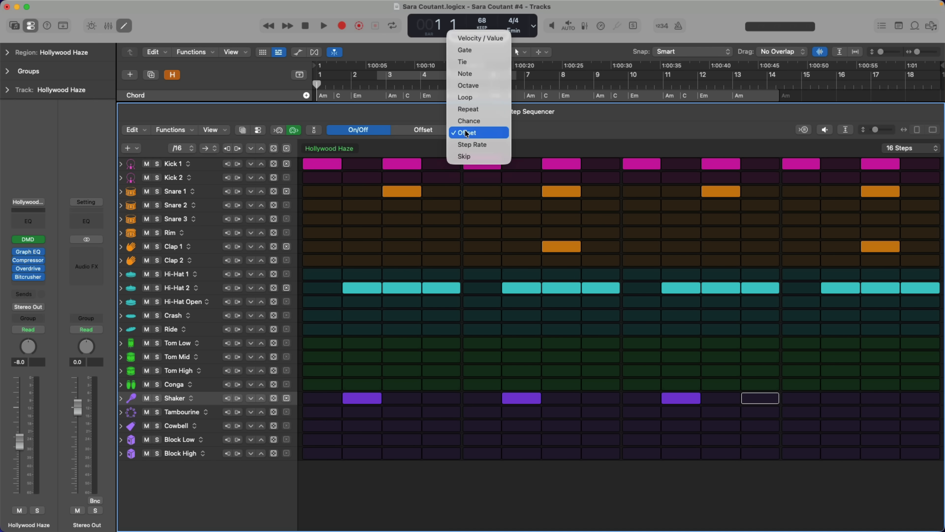
{"action": "left_click", "coordinate": [481, 39]}
{"action": "left_click", "coordinate": [207, 289]}
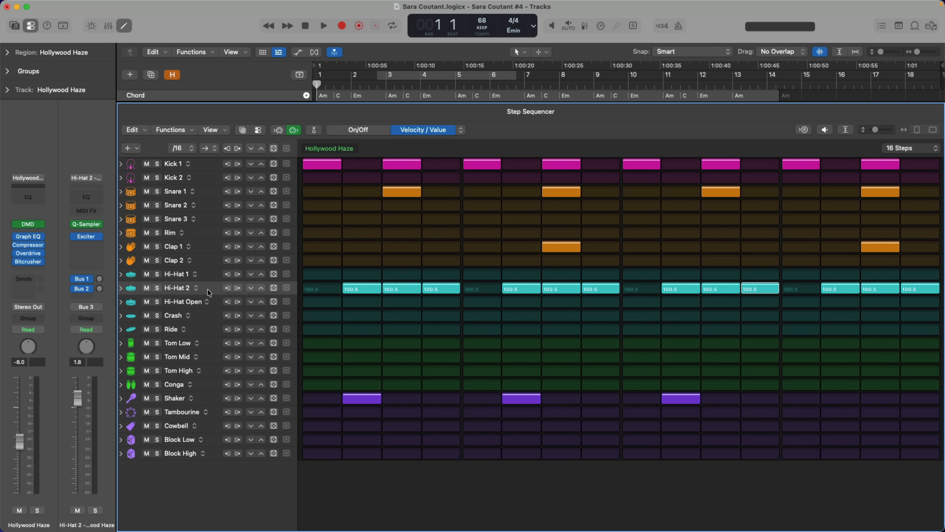
{"action": "key", "text": "z"}
Step: Open the velocity randomization settings of the Hi-Hat 2 row and set the mode to Range
{"action": "left_click", "coordinate": [274, 351]}
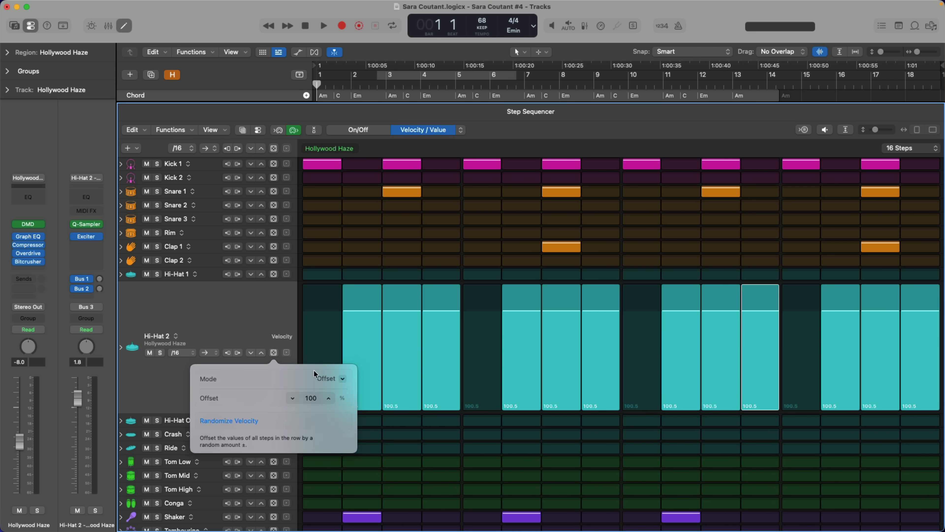
{"action": "left_click", "coordinate": [332, 383]}
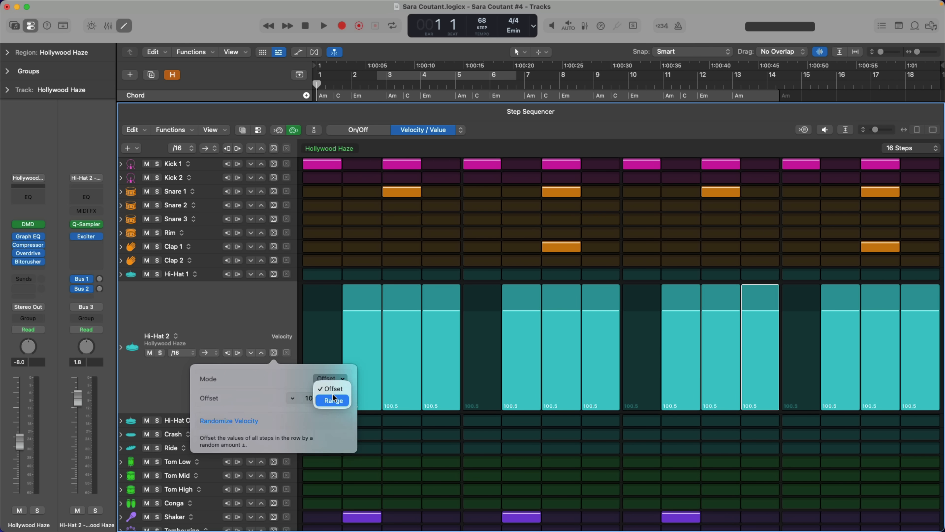
{"action": "left_click", "coordinate": [334, 401]}
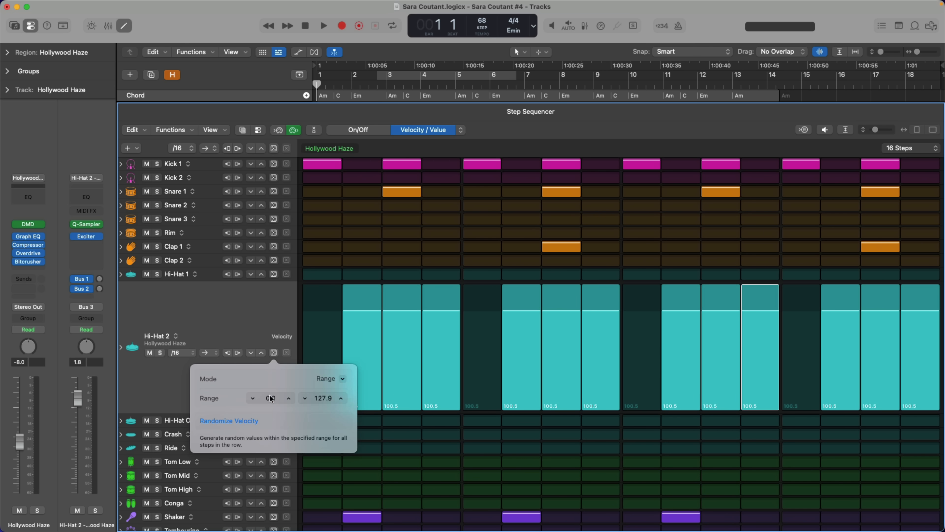
Step: Set the Hi-Hat 2 velocity randomization range to 80–120 and randomize the row's velocities
{"action": "left_click", "coordinate": [271, 398]}
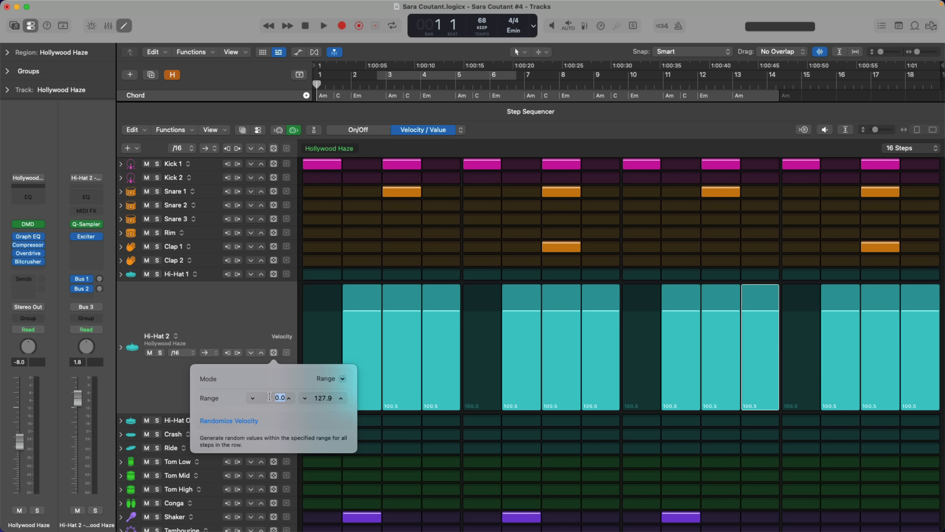
{"action": "type", "text": "80"}
{"action": "left_click", "coordinate": [319, 400]}
{"action": "type", "text": "120"}
{"action": "key", "text": "Return"}
{"action": "left_click", "coordinate": [273, 397]}
{"action": "type", "text": "80"}
{"action": "key", "text": "Return"}
{"action": "left_click", "coordinate": [249, 421]}
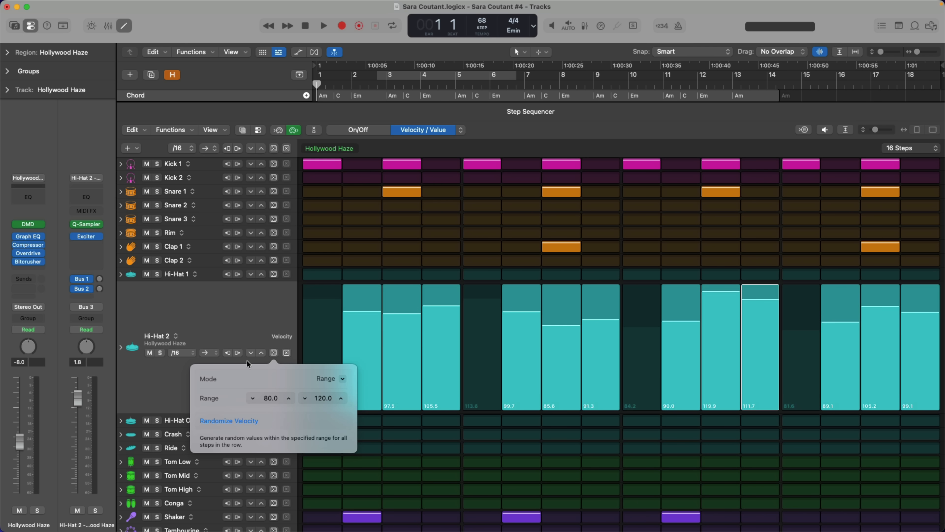
{"action": "left_click", "coordinate": [252, 304]}
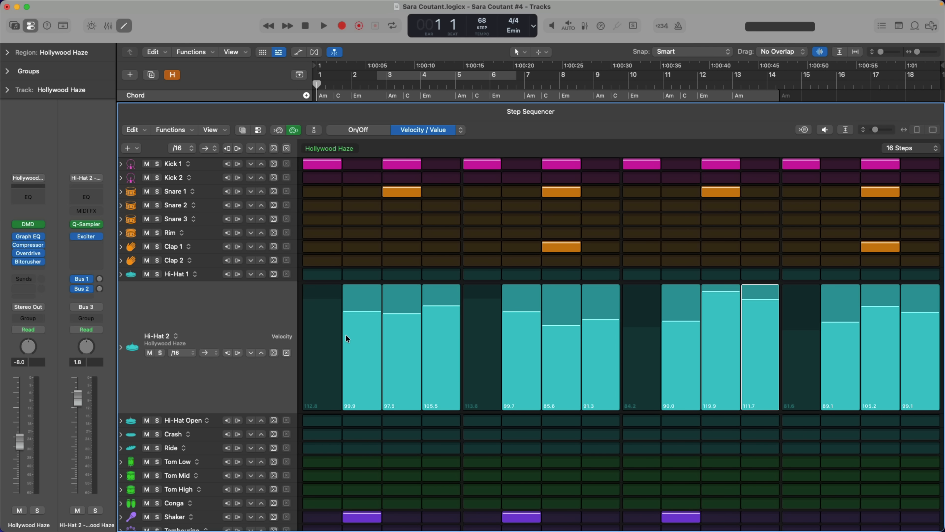
Step: Re-randomize the Hi-Hat 2 velocities several times, resetting the row's values before a final randomization
{"action": "left_click", "coordinate": [273, 353]}
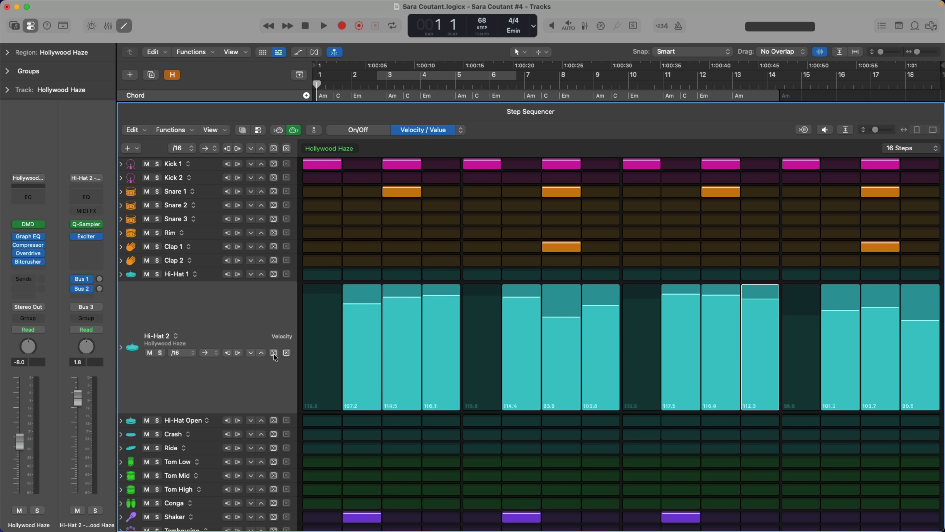
{"action": "left_click", "coordinate": [273, 353]}
{"action": "left_click", "coordinate": [272, 352]}
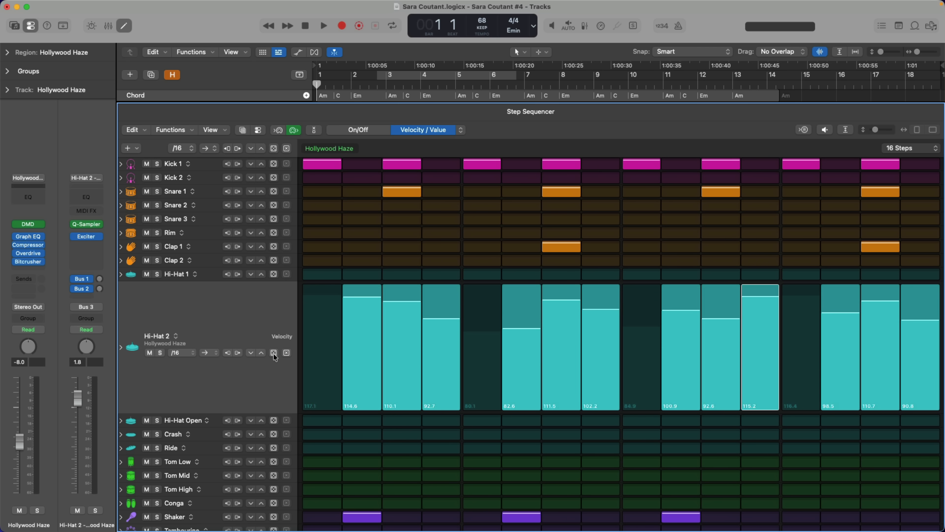
{"action": "left_click", "coordinate": [286, 353]}
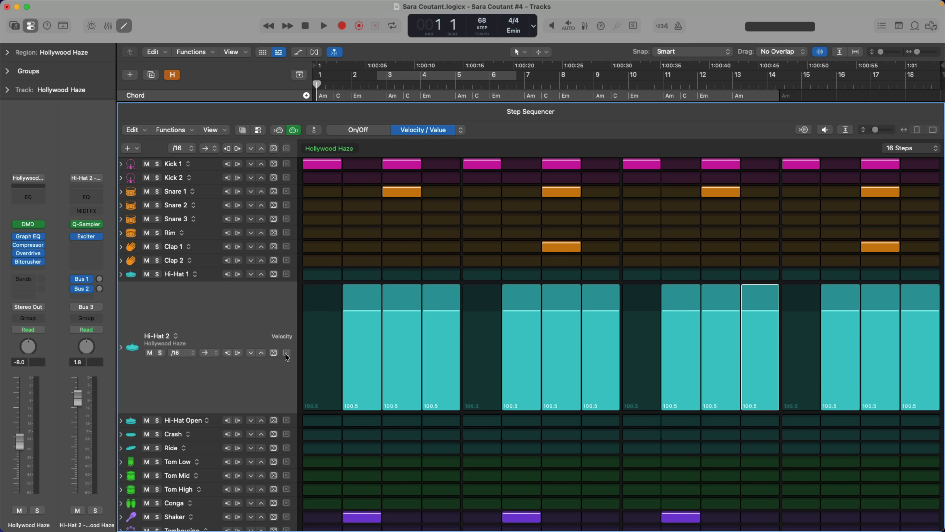
{"action": "left_click", "coordinate": [273, 353]}
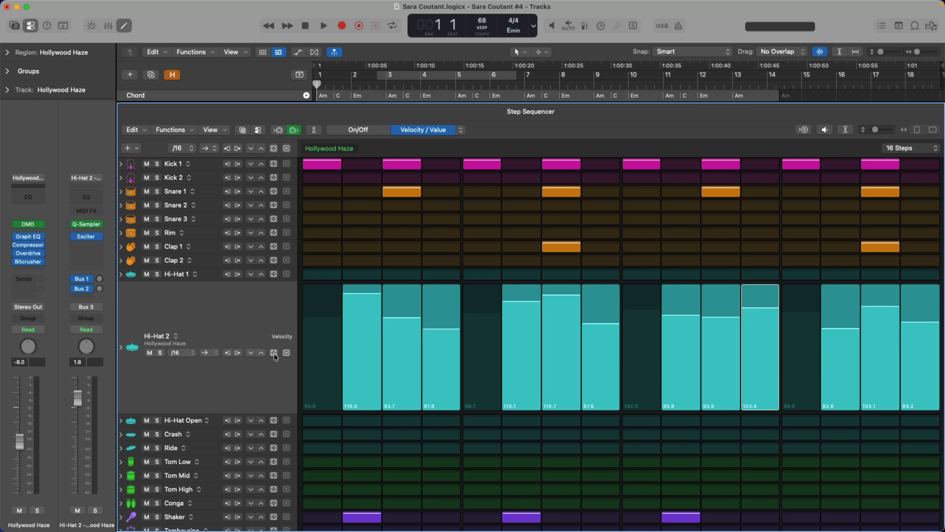
Step: Show the step settings in the inspector and set the selected Hi-Hat 2 step's Repeat to 4
{"action": "left_click", "coordinate": [258, 130]}
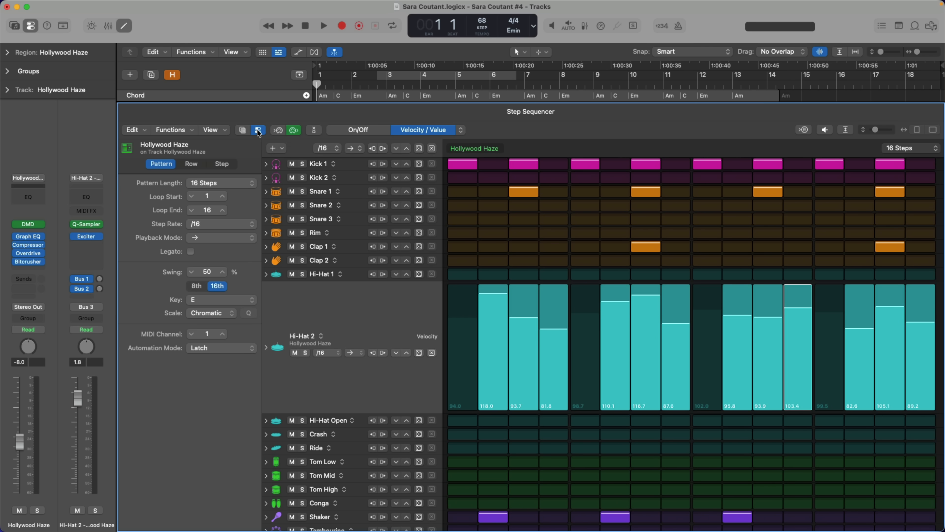
{"action": "left_click", "coordinate": [223, 165]}
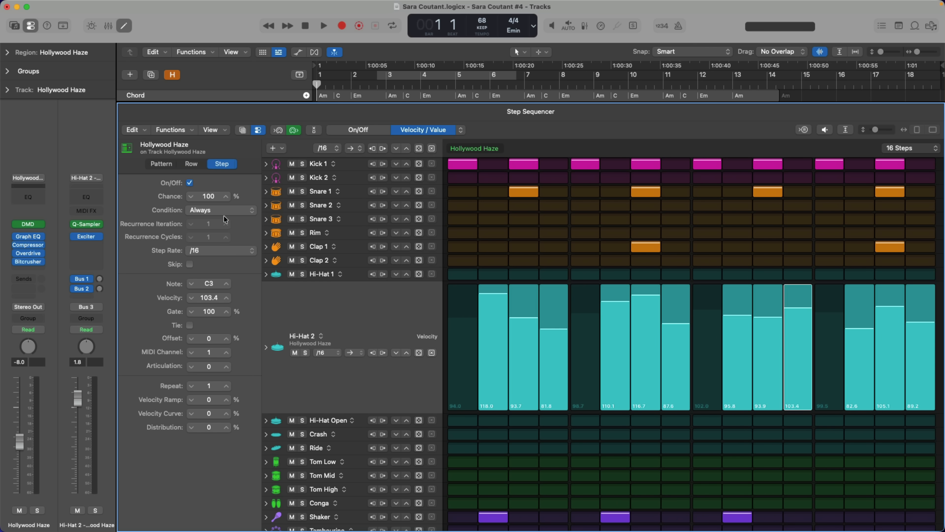
{"action": "left_click", "coordinate": [227, 386]}
{"action": "left_click", "coordinate": [227, 386]}
{"action": "left_click", "coordinate": [227, 386]}
Step: Switch the edit mode to Repeat, and set the step's Velocity Ramp to 51%, Velocity Curve to -13% and Distribution to 14%
{"action": "left_click", "coordinate": [464, 132]}
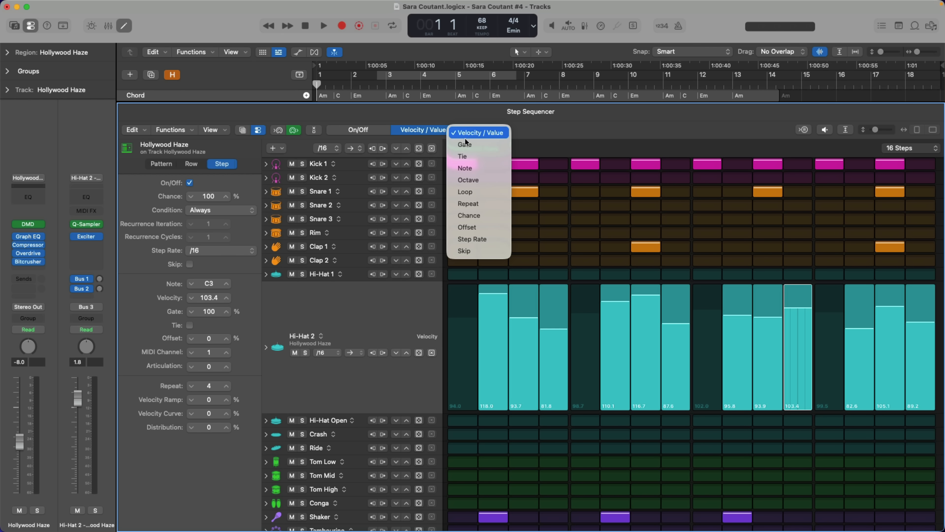
{"action": "left_click", "coordinate": [463, 205]}
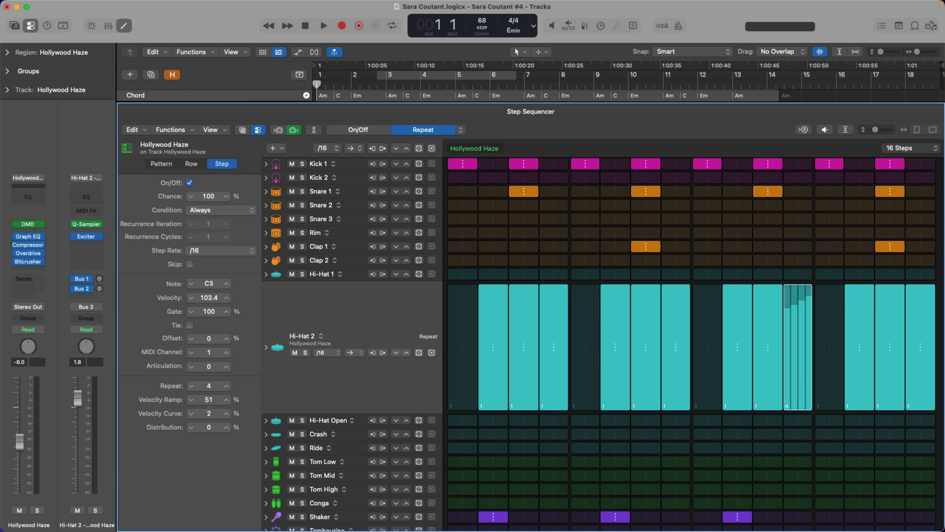
{"action": "left_click_drag", "start_coordinate": [209, 414], "coordinate": [214, 391]}
{"action": "left_click_drag", "start_coordinate": [211, 426], "coordinate": [210, 405]}
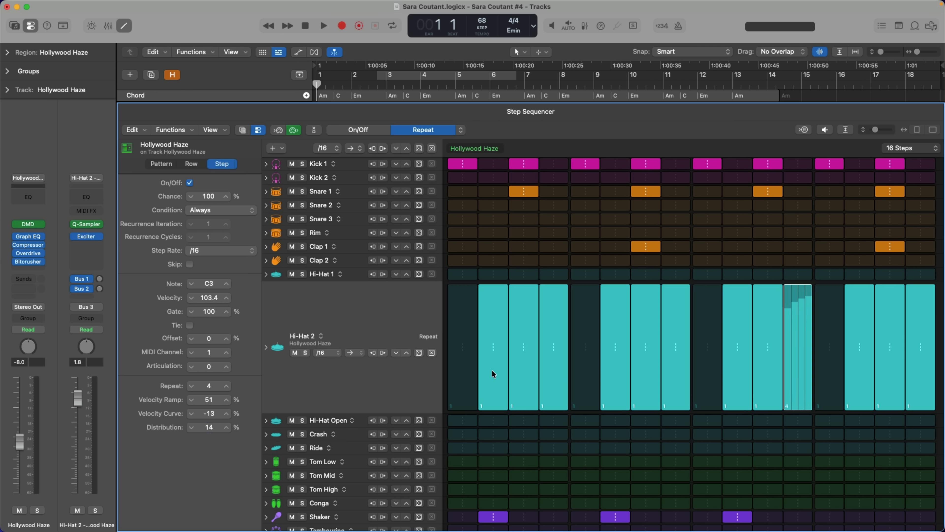
Step: Preview the Hollywood Haze pattern and stop it, and view the Step Sequencer's Live Record Options
{"action": "left_click", "coordinate": [820, 131]}
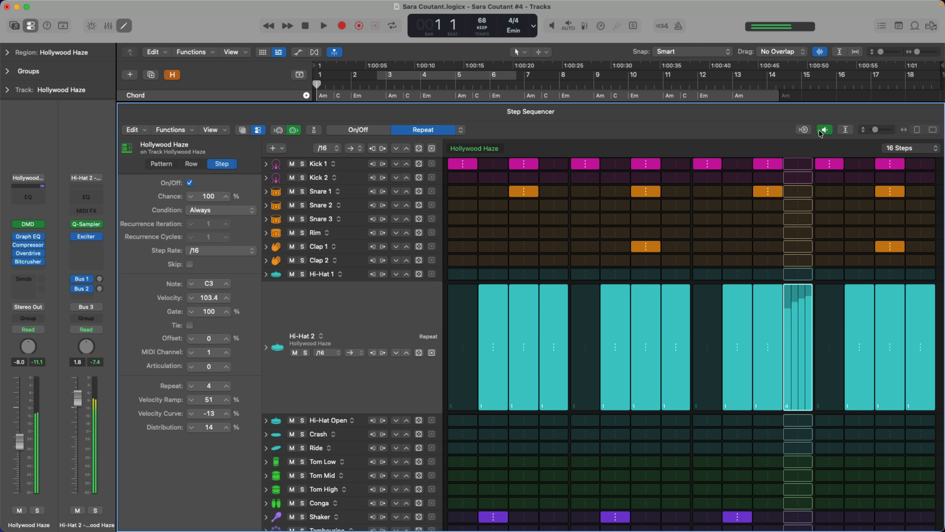
{"action": "left_click", "coordinate": [820, 131]}
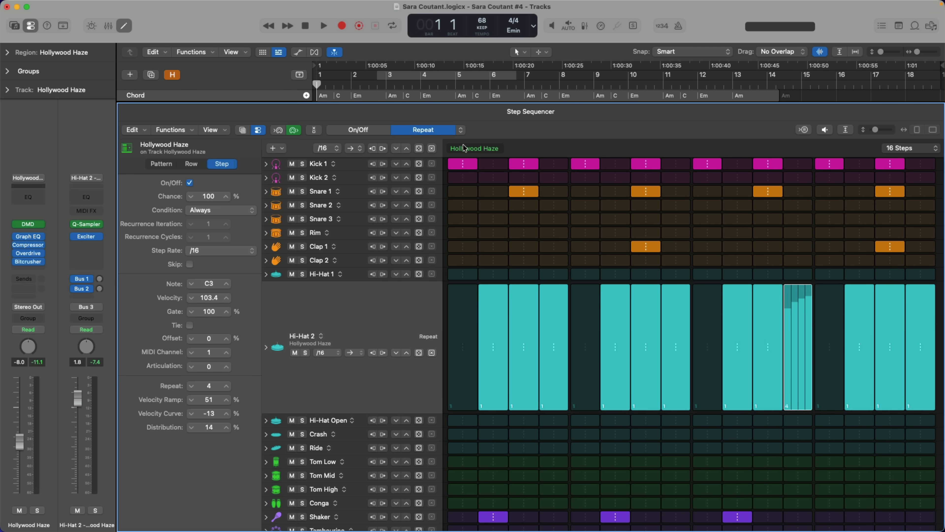
{"action": "left_click", "coordinate": [174, 128]}
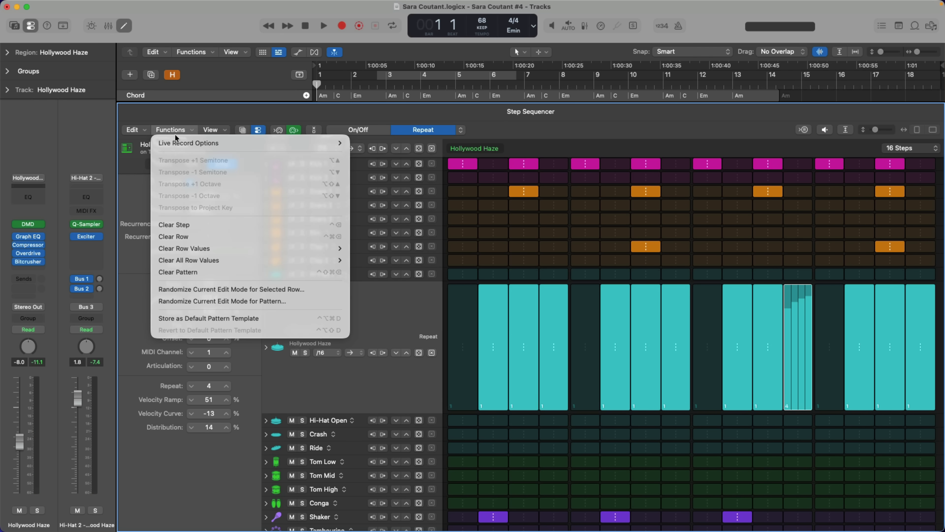
{"action": "mouse_move", "coordinate": [234, 143]}
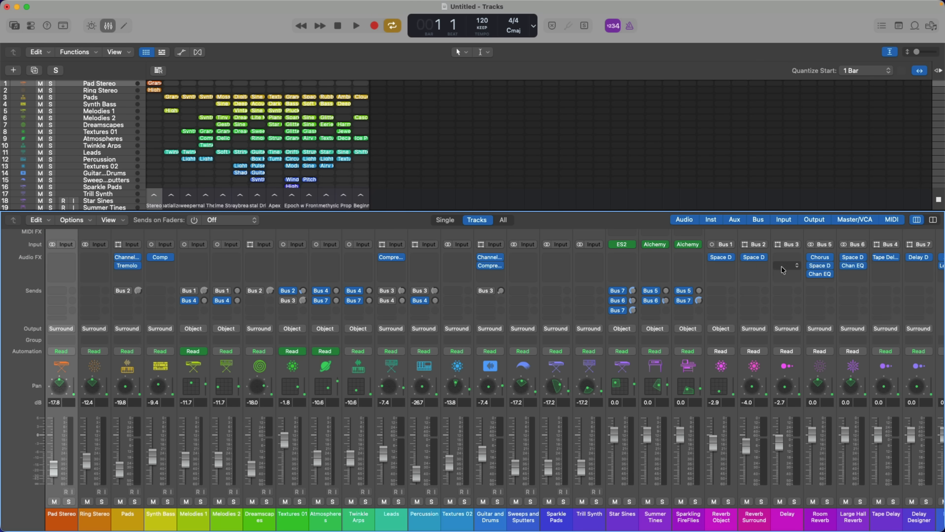
Step: Insert the Quantec Room Simulator on the Delay channel and toggle its Details section
{"action": "left_click", "coordinate": [784, 258]}
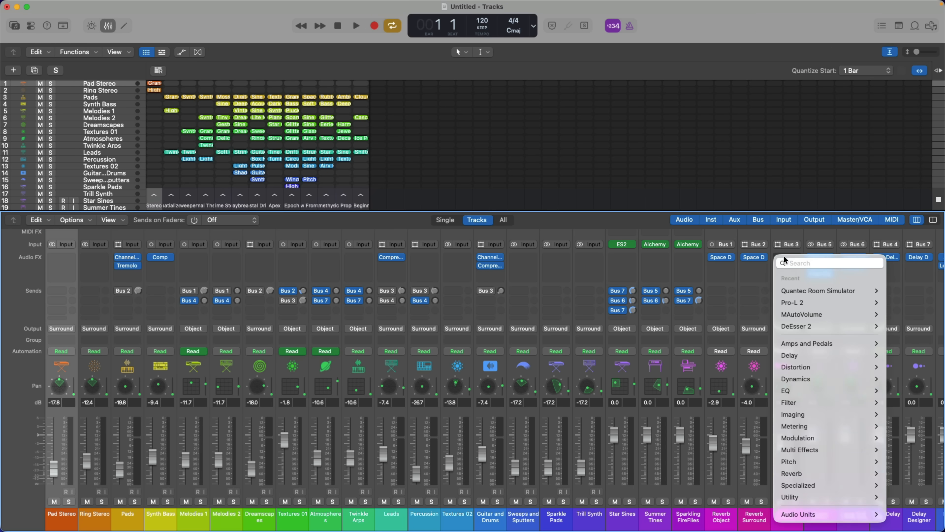
{"action": "left_click", "coordinate": [808, 296]}
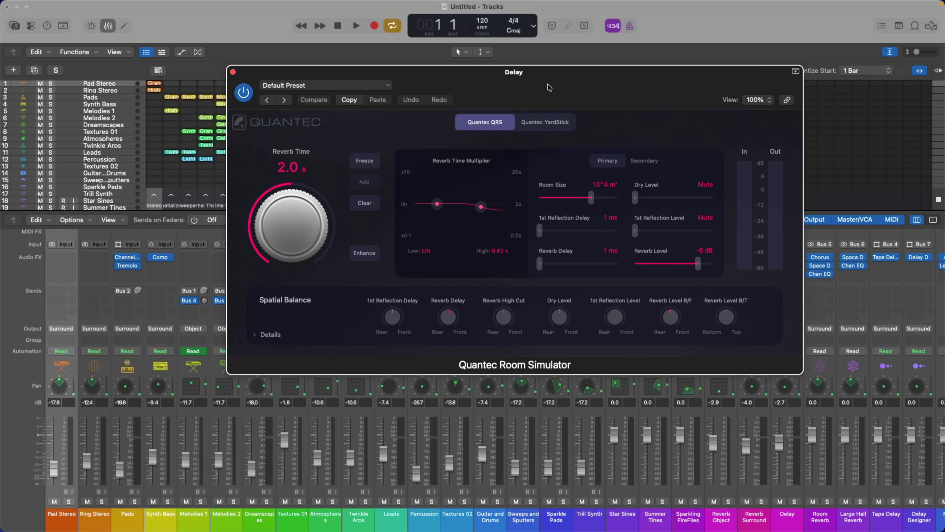
{"action": "left_click", "coordinate": [255, 335]}
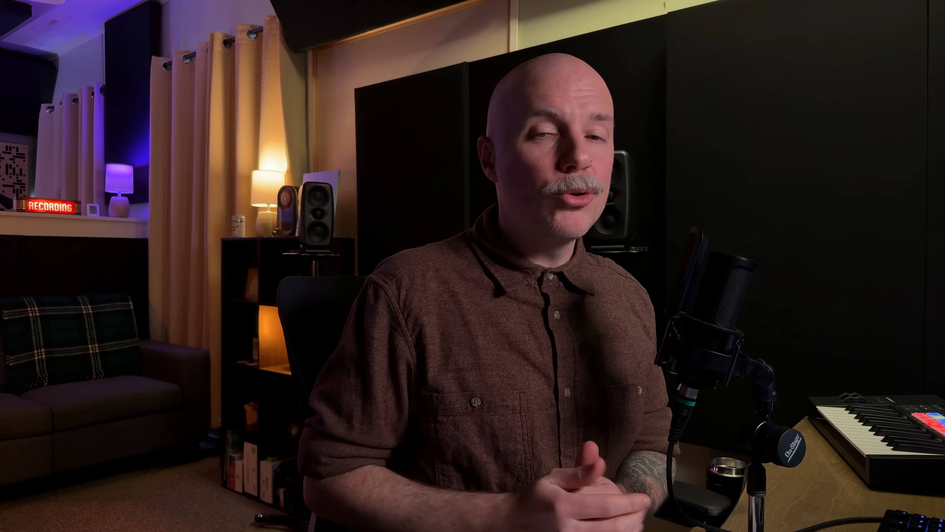